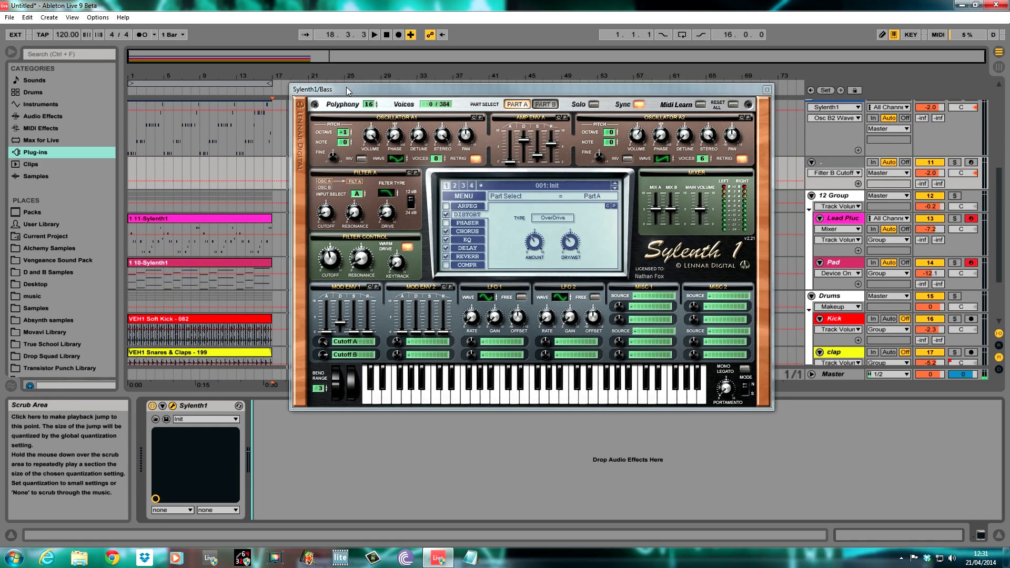
Play the full arrangement from bar 1 to hear all tracks together, and stop once the loop section has ended.
{"action": "left_click_drag", "start_coordinate": [348, 93], "coordinate": [354, 88]}
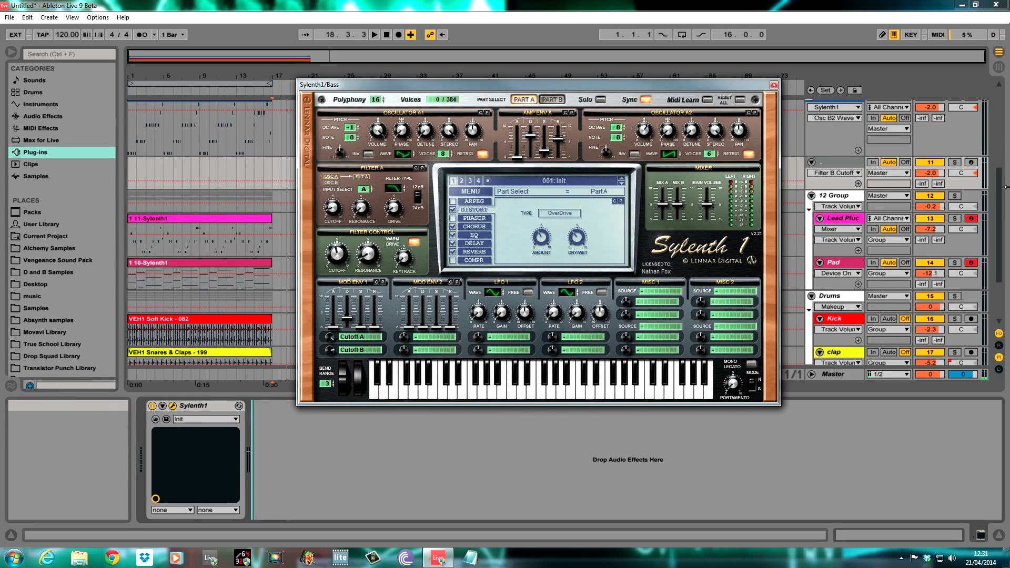
{"action": "left_click_drag", "start_coordinate": [999, 205], "coordinate": [1000, 200]}
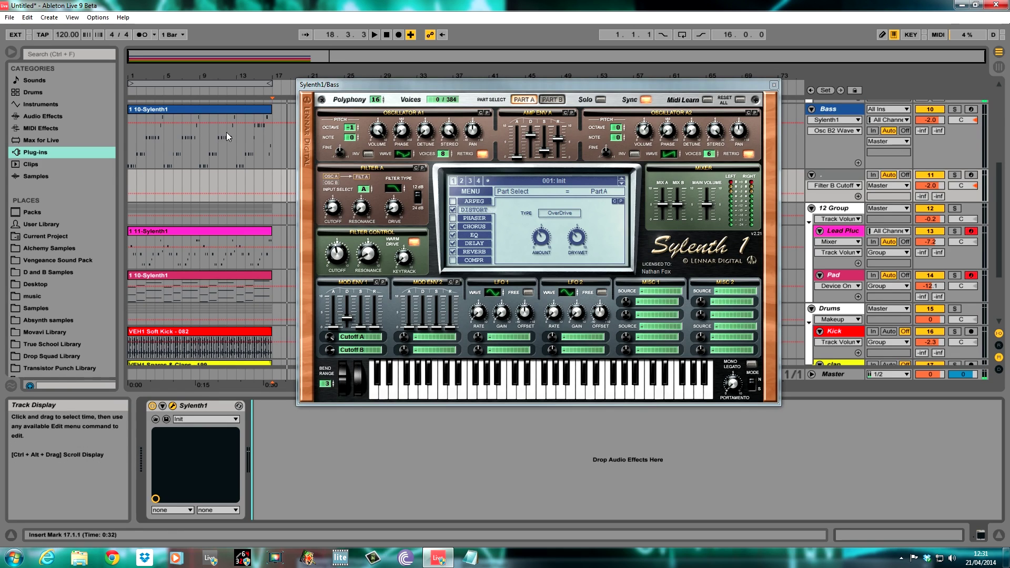
{"action": "left_click", "coordinate": [130, 182]}
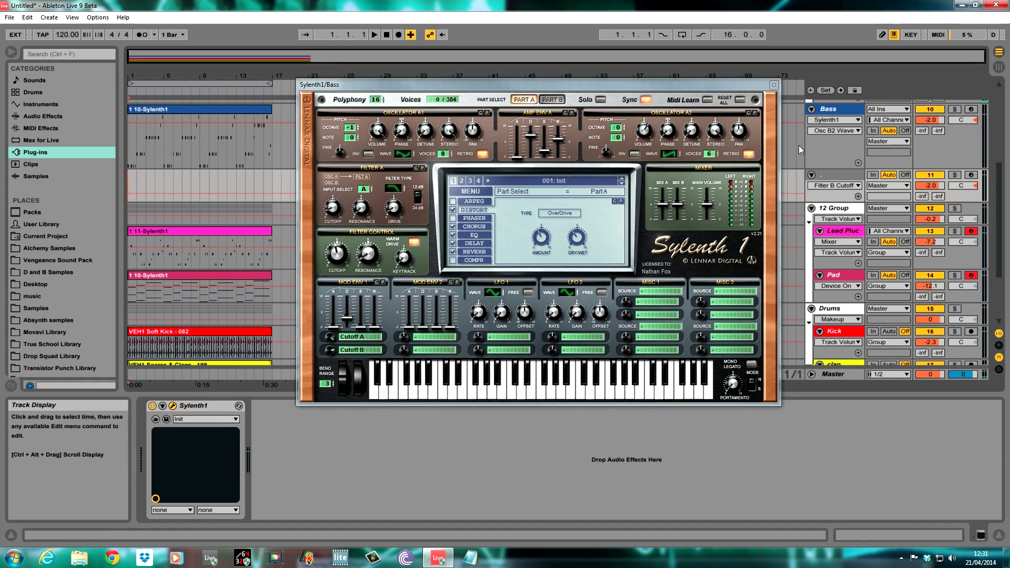
{"action": "key", "text": "space"}
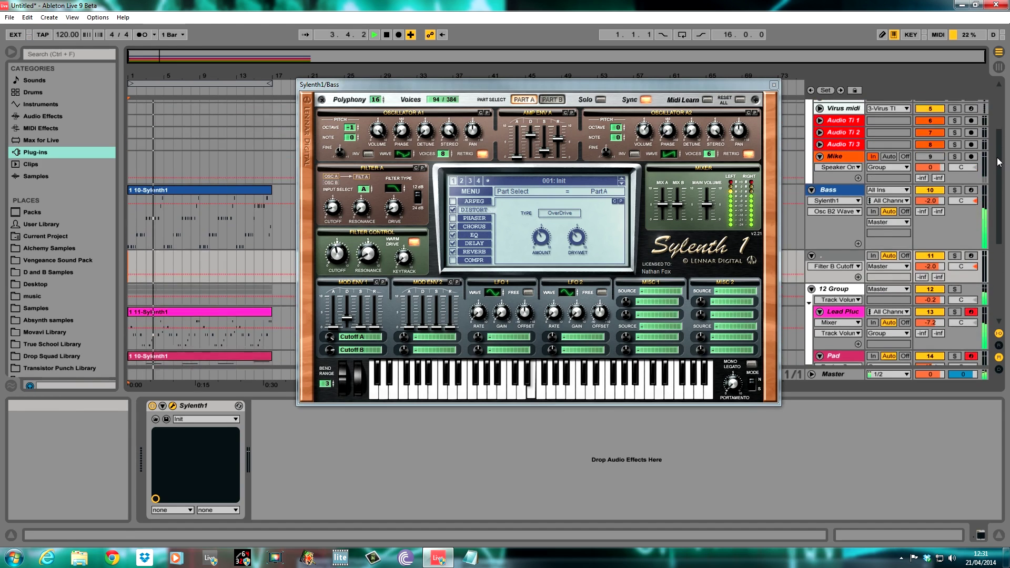
{"action": "scroll", "coordinate": [999, 198], "scroll_direction": "down", "scroll_amount": 1}
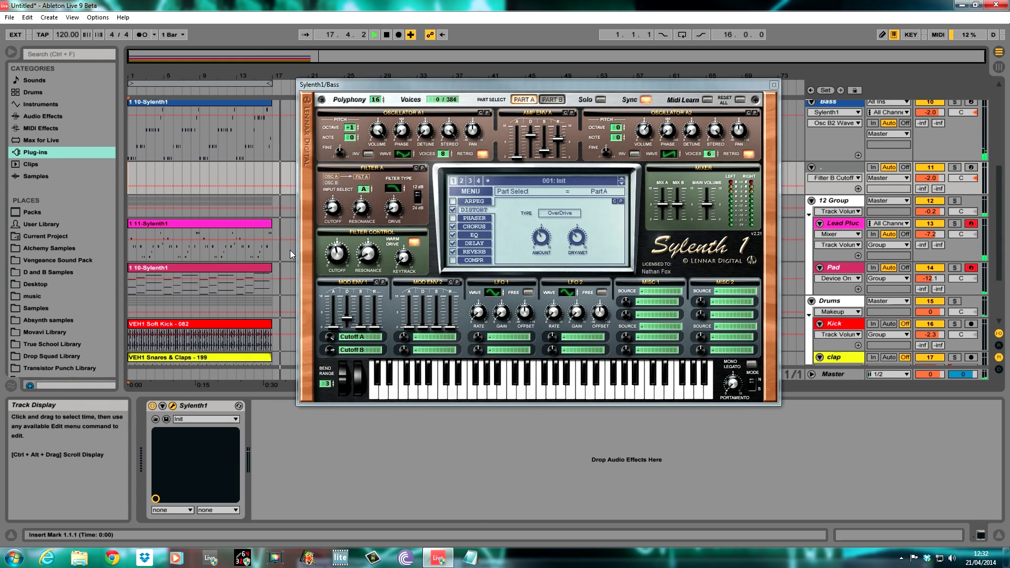
{"action": "key", "text": "space"}
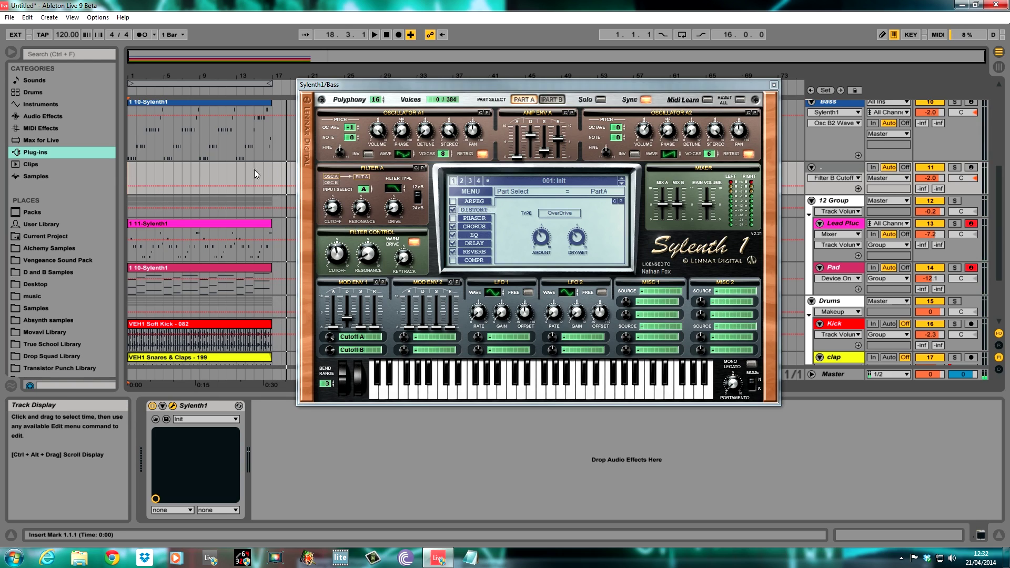
Solo the Bass track and listen to it from bar 1 with the synth window moved clear of its device chain.
{"action": "left_click", "coordinate": [128, 134]}
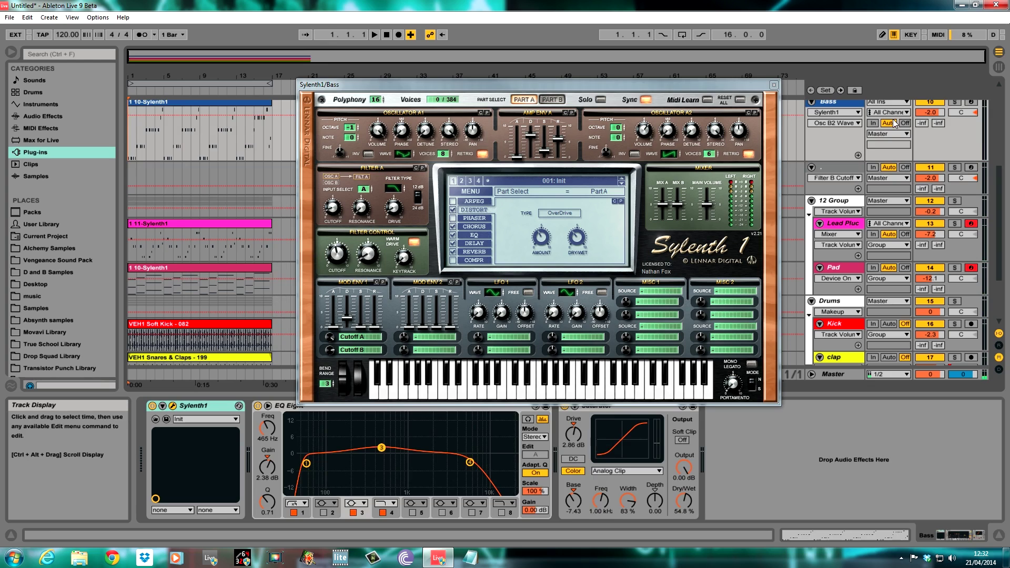
{"action": "left_click_drag", "start_coordinate": [1003, 186], "coordinate": [1002, 176]}
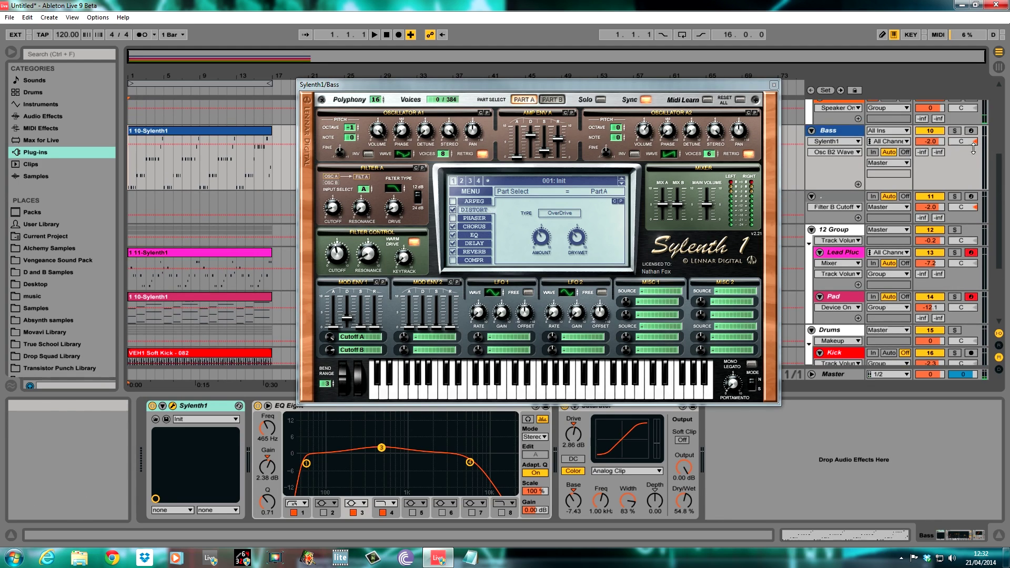
{"action": "left_click", "coordinate": [954, 130]}
{"action": "key", "text": "space"}
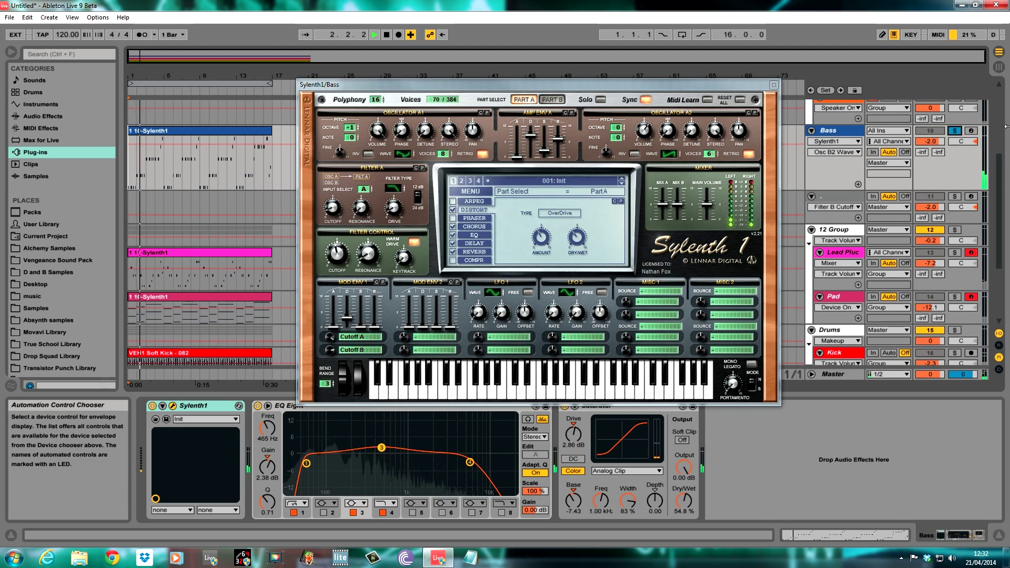
{"action": "scroll", "coordinate": [1006, 157], "scroll_direction": "up", "scroll_amount": 5}
{"action": "scroll", "coordinate": [1006, 162], "scroll_direction": "up", "scroll_amount": 1}
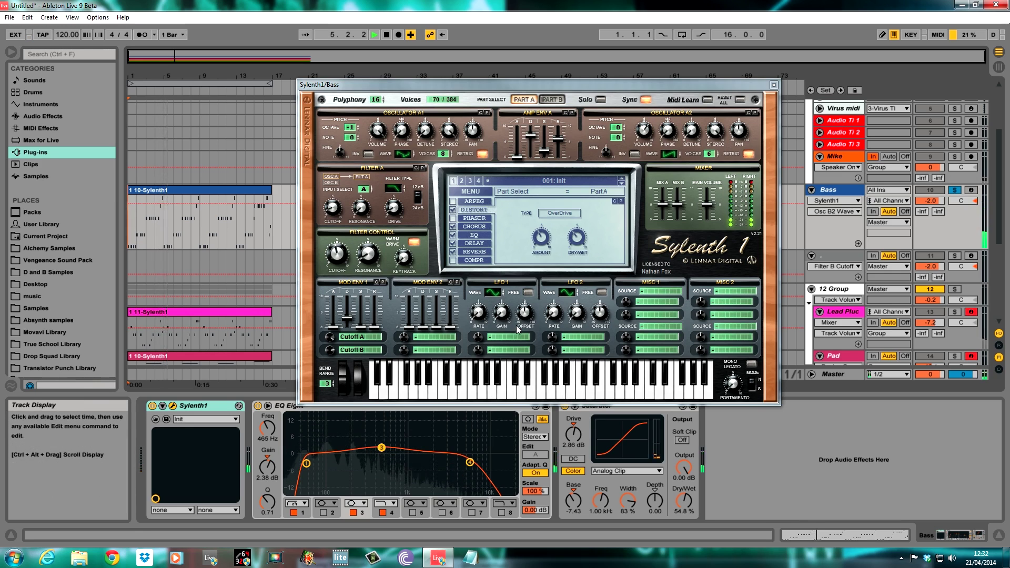
{"action": "left_click_drag", "start_coordinate": [536, 88], "coordinate": [528, 71]}
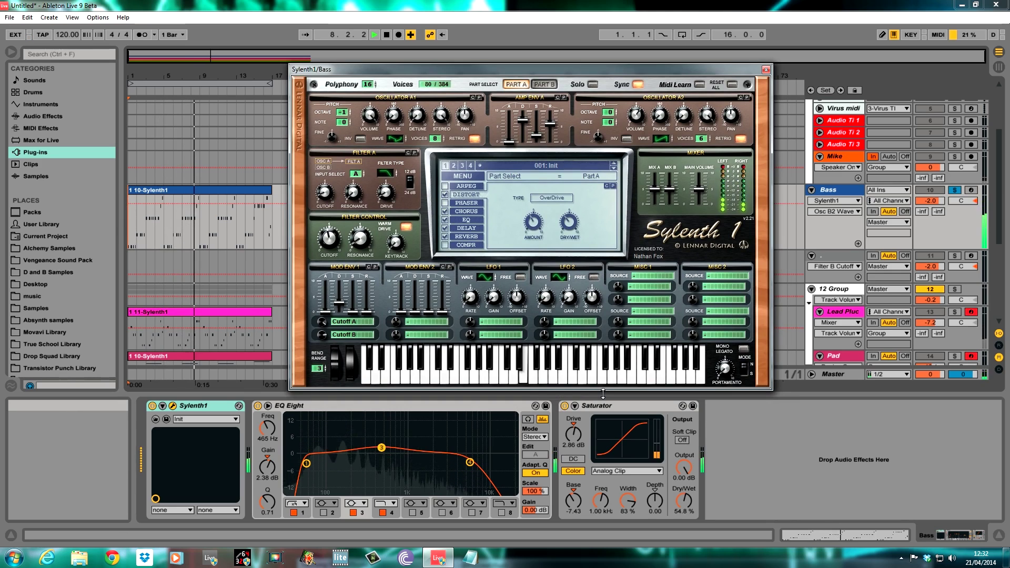
{"action": "key", "text": "space"}
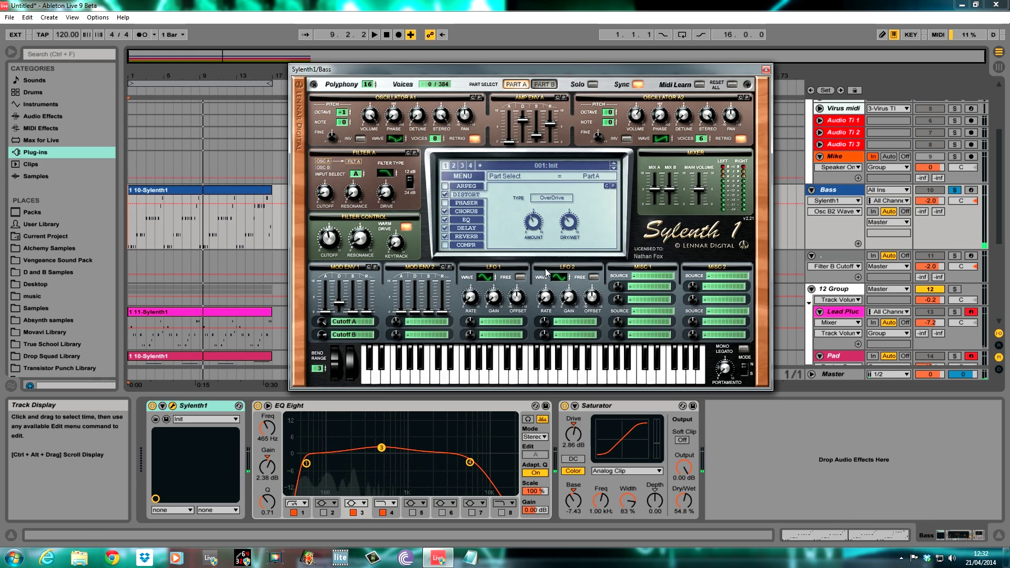
Deactivate the Saturator and EQ Eight effects on the Bass track.
{"action": "left_click", "coordinate": [835, 156]}
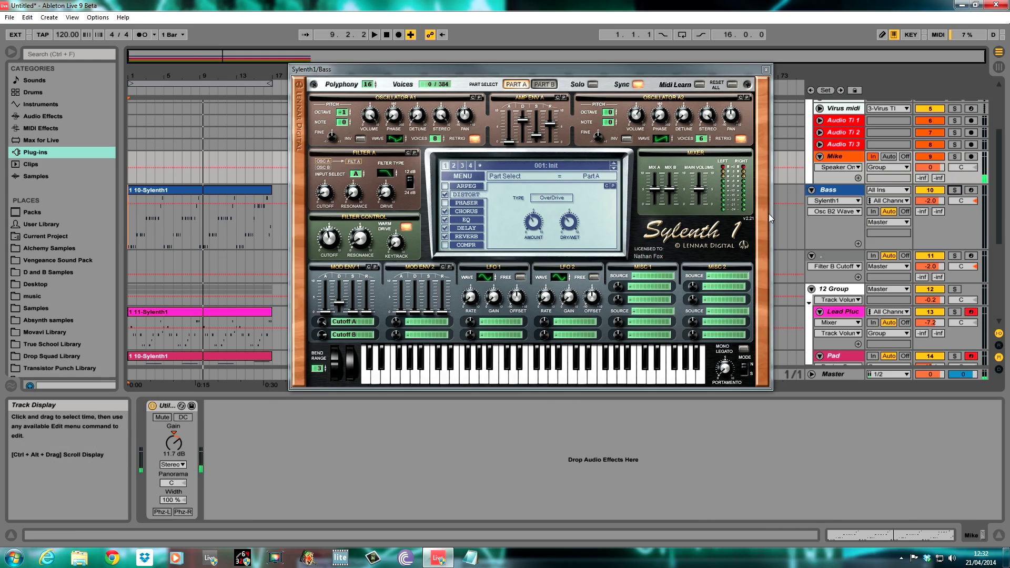
{"action": "left_click", "coordinate": [840, 191]}
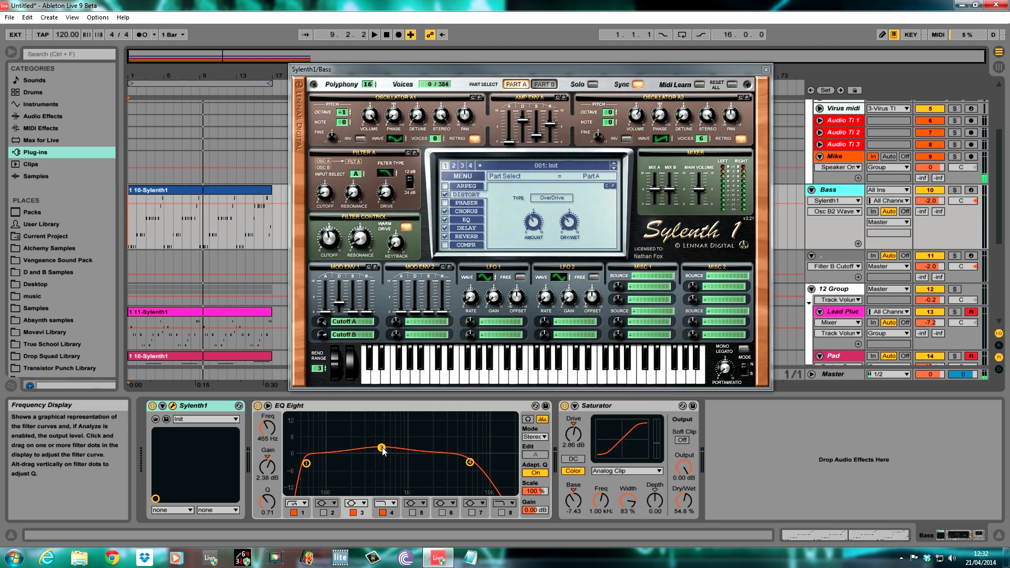
{"action": "left_click", "coordinate": [564, 405]}
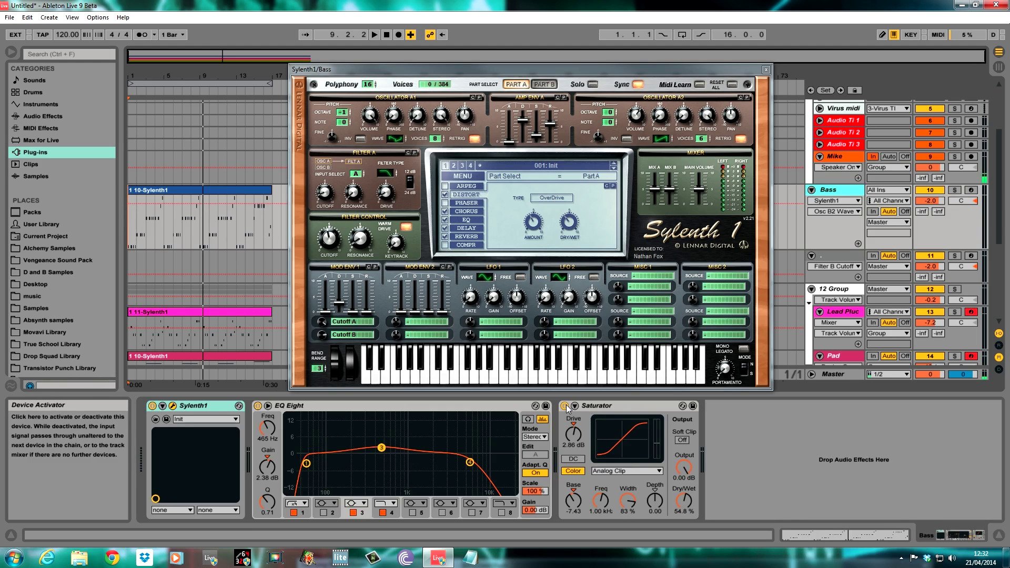
{"action": "left_click", "coordinate": [258, 405]}
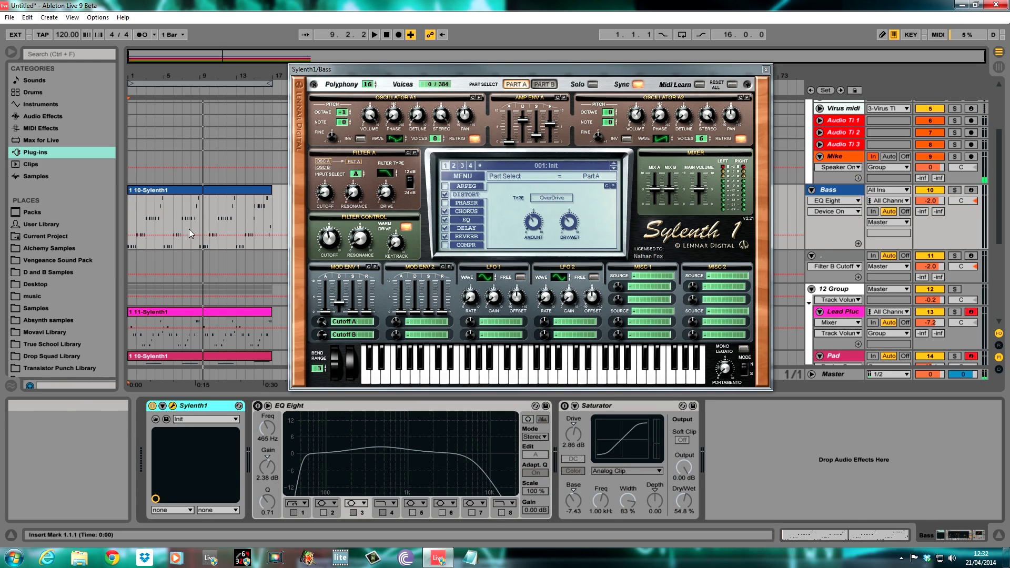
Open the Bass track's MIDI clip and examine its note pattern in the note editor.
{"action": "left_click", "coordinate": [243, 190]}
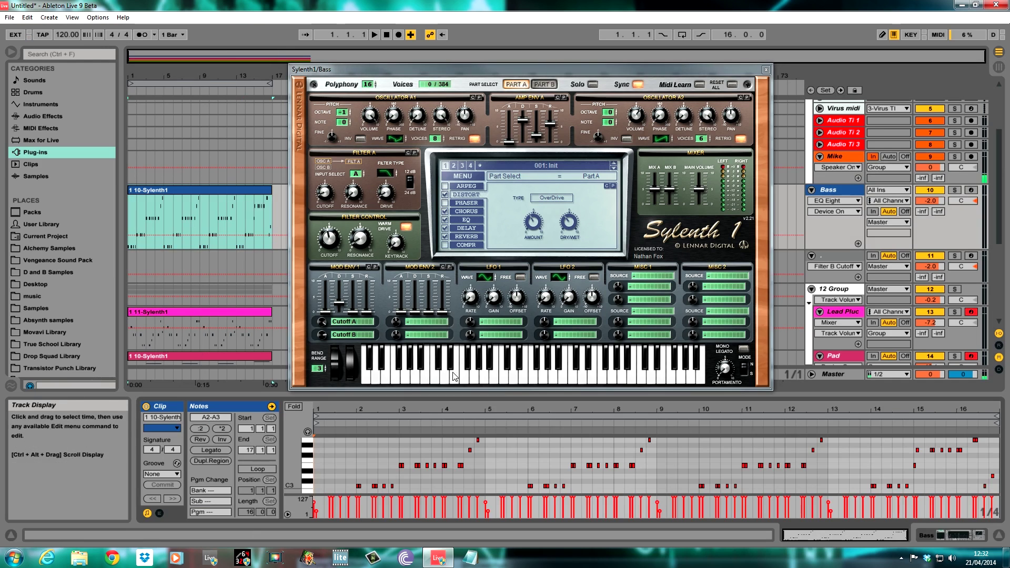
{"action": "left_click_drag", "start_coordinate": [801, 390], "coordinate": [800, 323]}
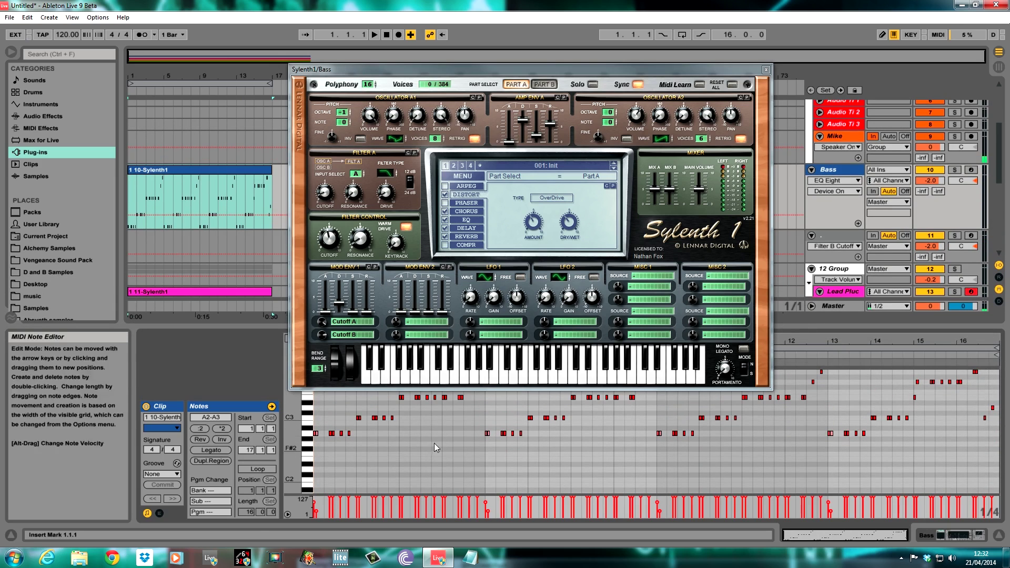
{"action": "left_click_drag", "start_coordinate": [862, 327], "coordinate": [858, 397]}
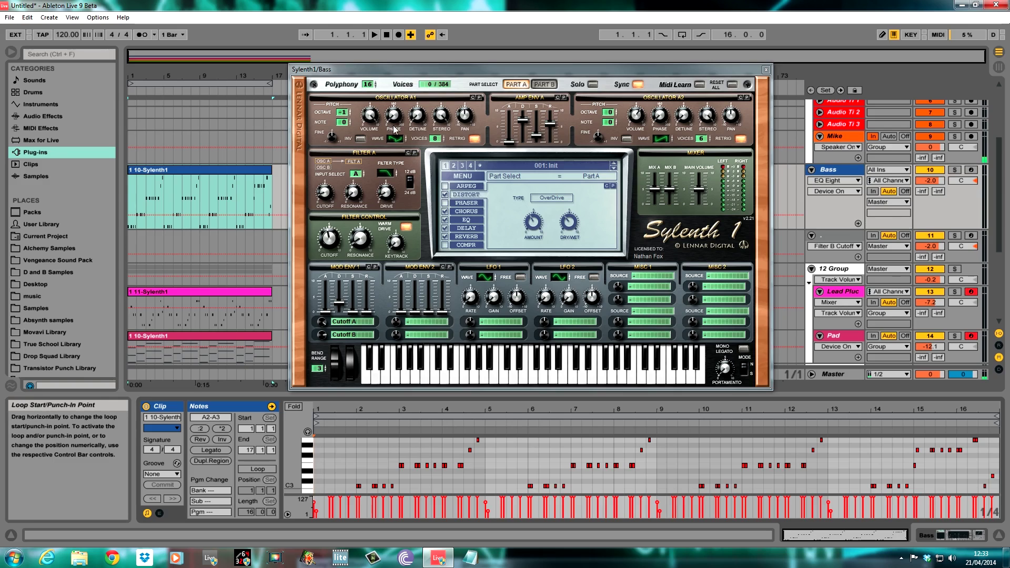
Reset Sylenth1 to a blank init patch and shape Amp Env A with raised decay, sustain 1.72 and release 6.13.
{"action": "left_click", "coordinate": [463, 175]}
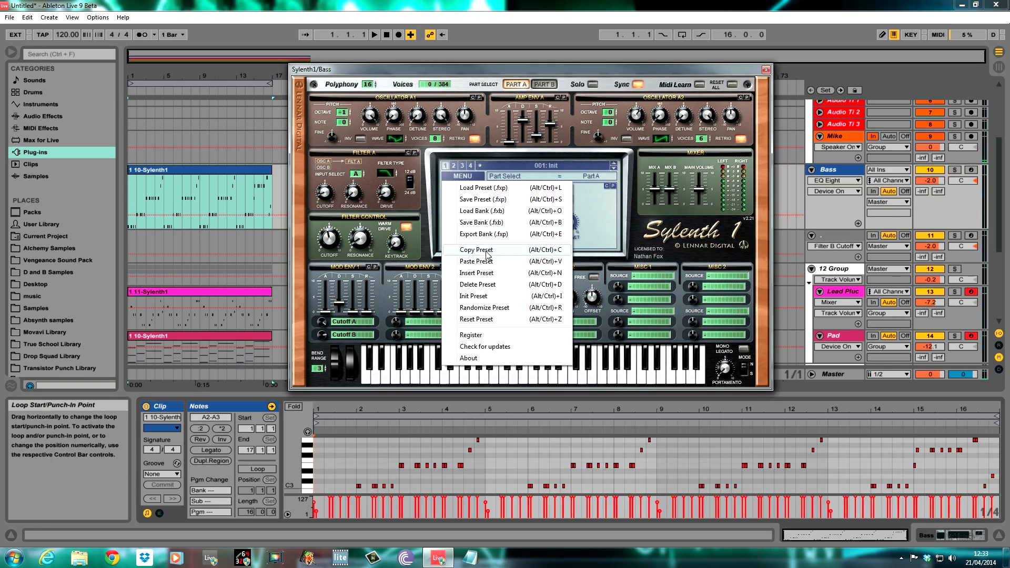
{"action": "left_click", "coordinate": [490, 275]}
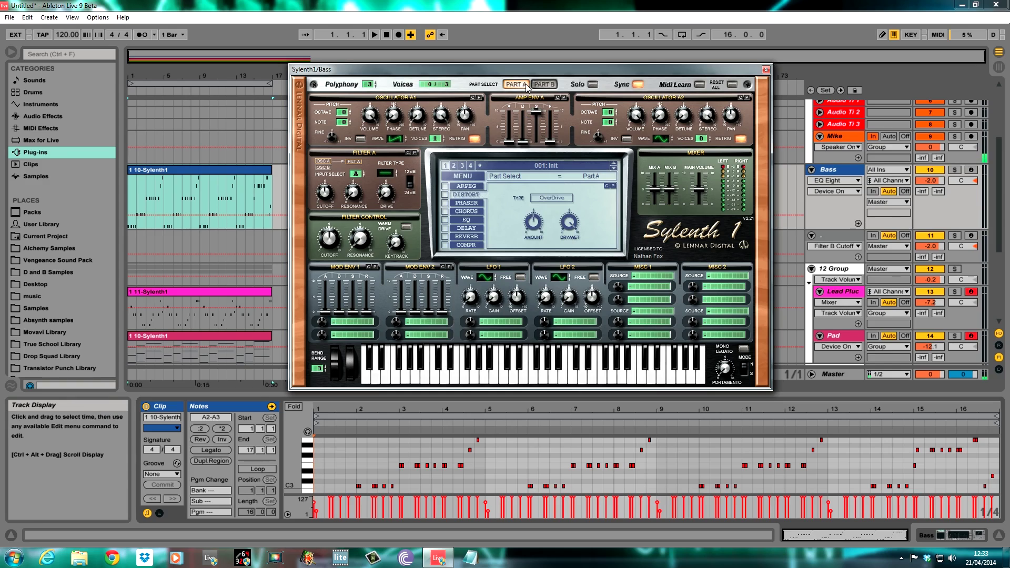
{"action": "left_click", "coordinate": [524, 147]}
{"action": "mouse_move", "coordinate": [525, 147]}
{"action": "left_mouse_down"}
{"action": "mouse_move", "coordinate": [524, 82]}
{"action": "mouse_move", "coordinate": [537, 135]}
{"action": "left_mouse_up"}
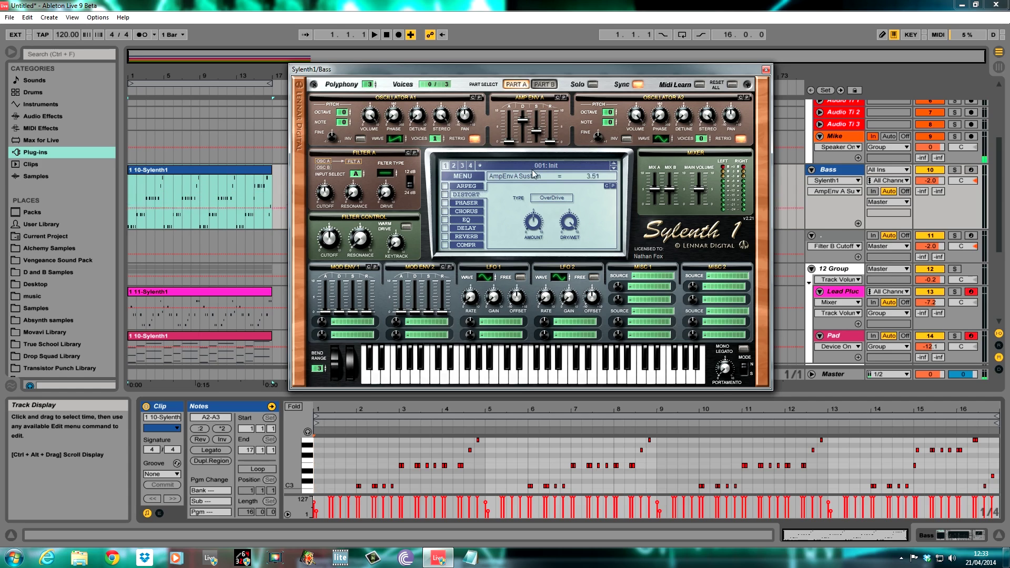
{"action": "left_click_drag", "start_coordinate": [534, 184], "coordinate": [531, 184]}
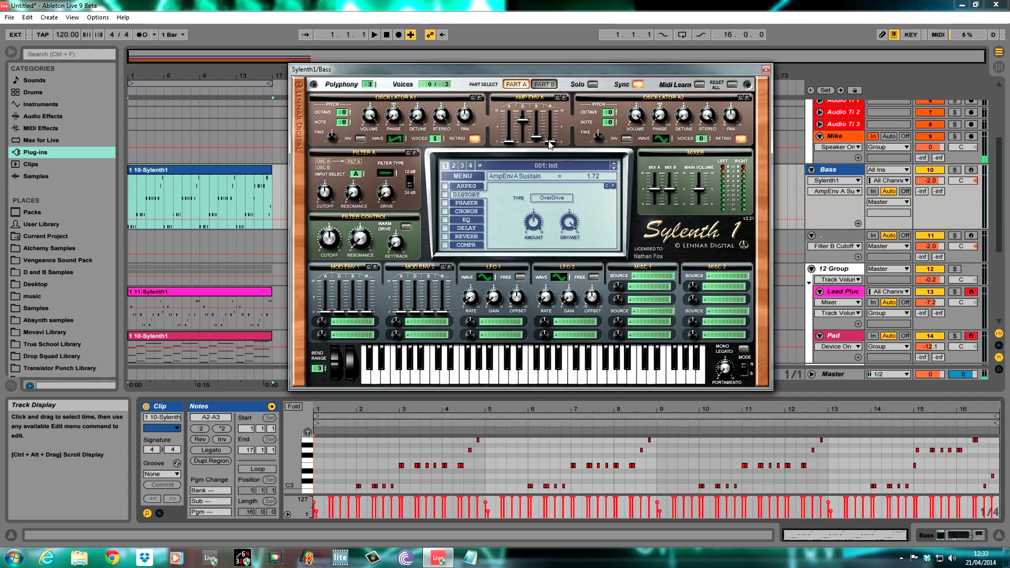
{"action": "left_click_drag", "start_coordinate": [550, 145], "coordinate": [555, 91]}
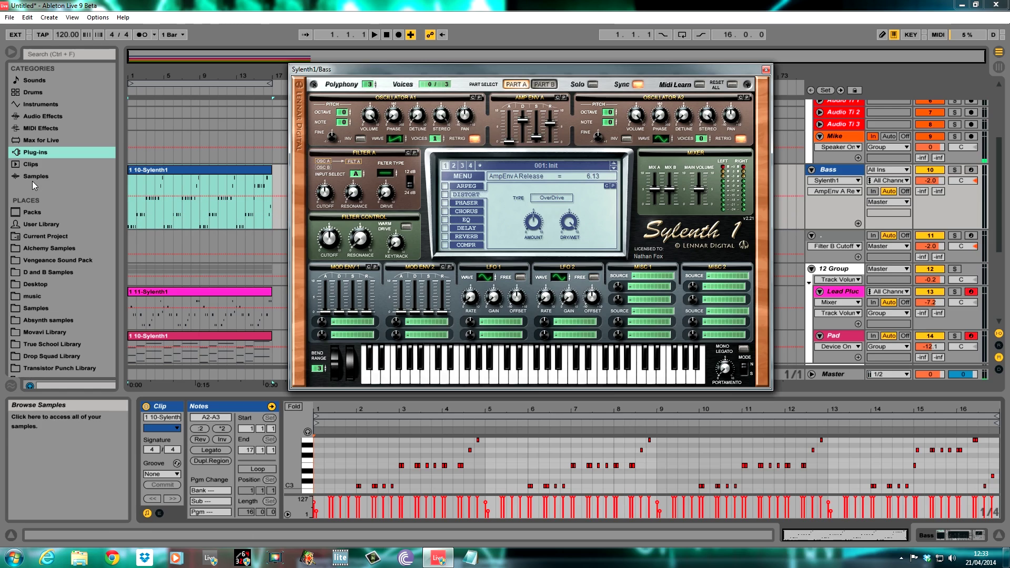
Set oscillator A1 to a sine waveform and lower its octave to -1.
{"action": "left_click", "coordinate": [395, 139]}
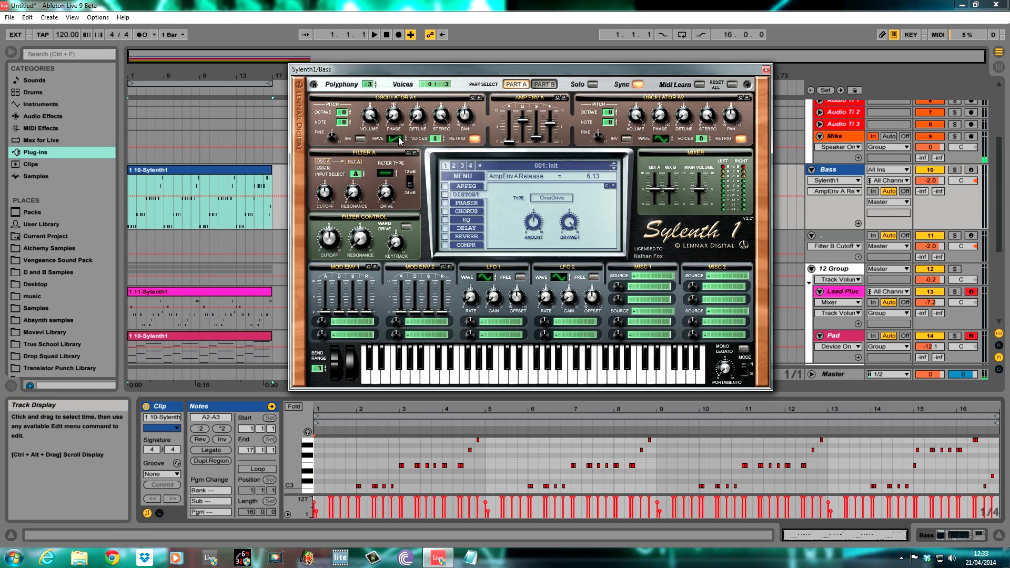
{"action": "left_click", "coordinate": [396, 138]}
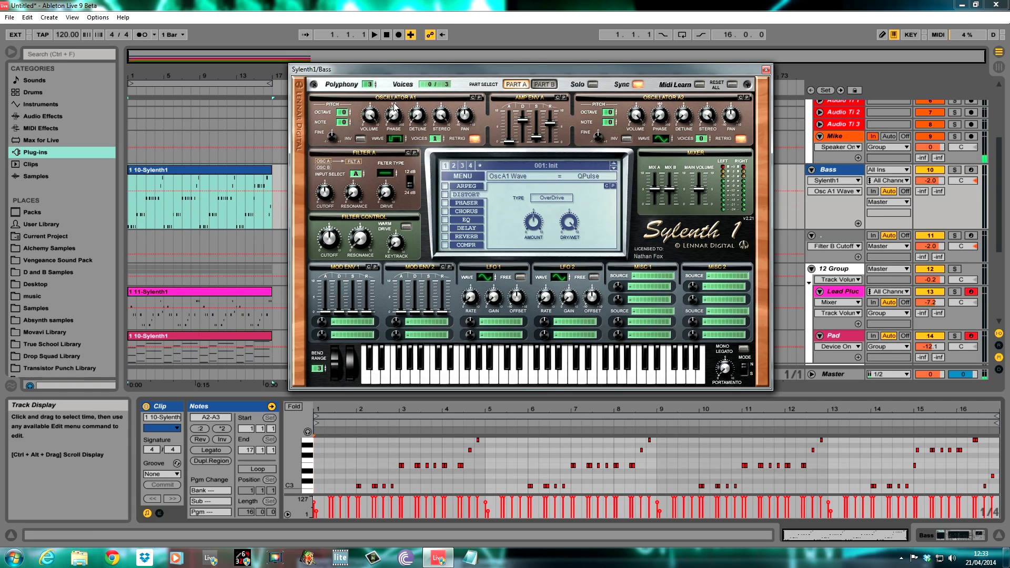
{"action": "left_click", "coordinate": [342, 118]}
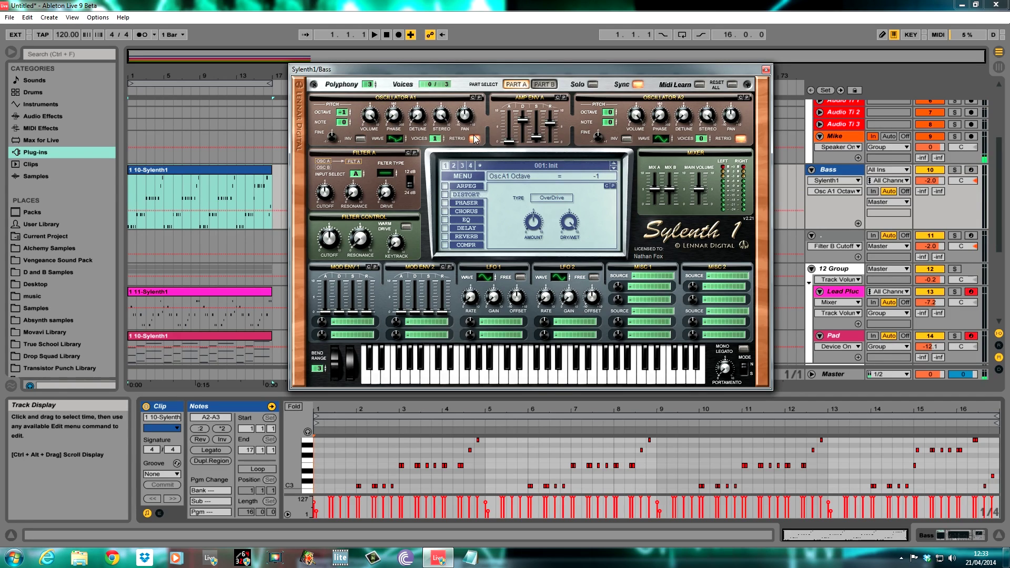
Set oscillator A2's wave to Saw, its detune to 0.43 and its volume to 6.29.
{"action": "mouse_move", "coordinate": [666, 141]}
{"action": "left_mouse_down"}
{"action": "mouse_move", "coordinate": [670, 128]}
{"action": "mouse_move", "coordinate": [667, 140]}
{"action": "left_mouse_up"}
{"action": "left_click", "coordinate": [667, 140]}
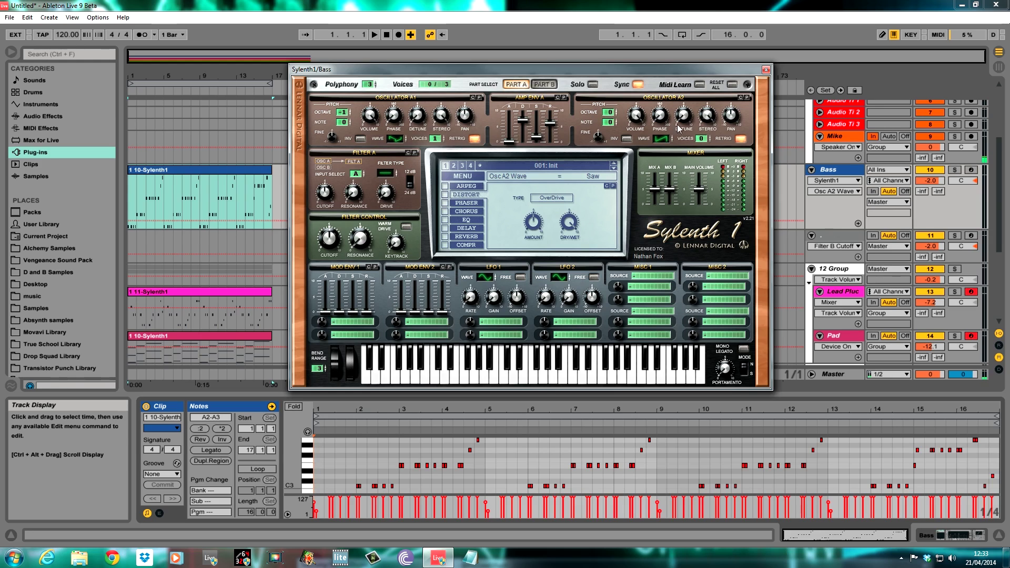
{"action": "left_click_drag", "start_coordinate": [685, 121], "coordinate": [683, 116]}
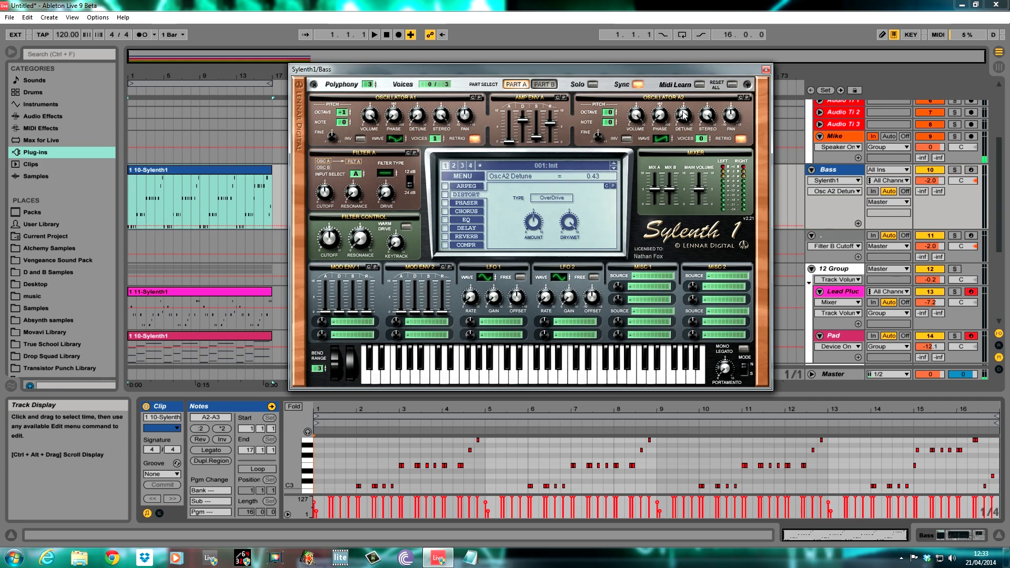
{"action": "left_click", "coordinate": [636, 116]}
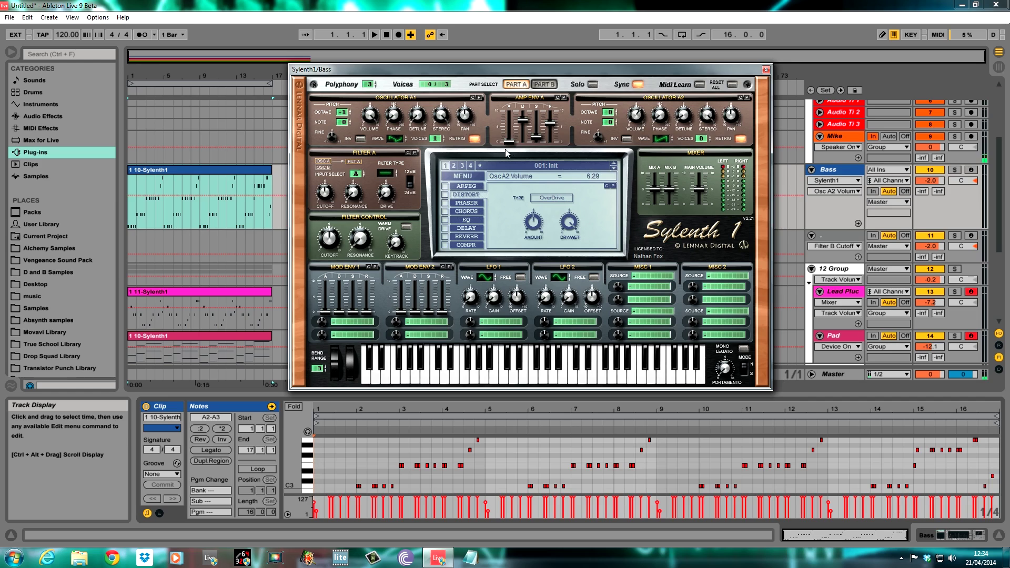
Set oscillator A2 to 6 voices and oscillator A1 to 8 voices.
{"action": "left_click", "coordinate": [702, 139]}
{"action": "left_click_drag", "start_coordinate": [702, 140], "coordinate": [700, 91]}
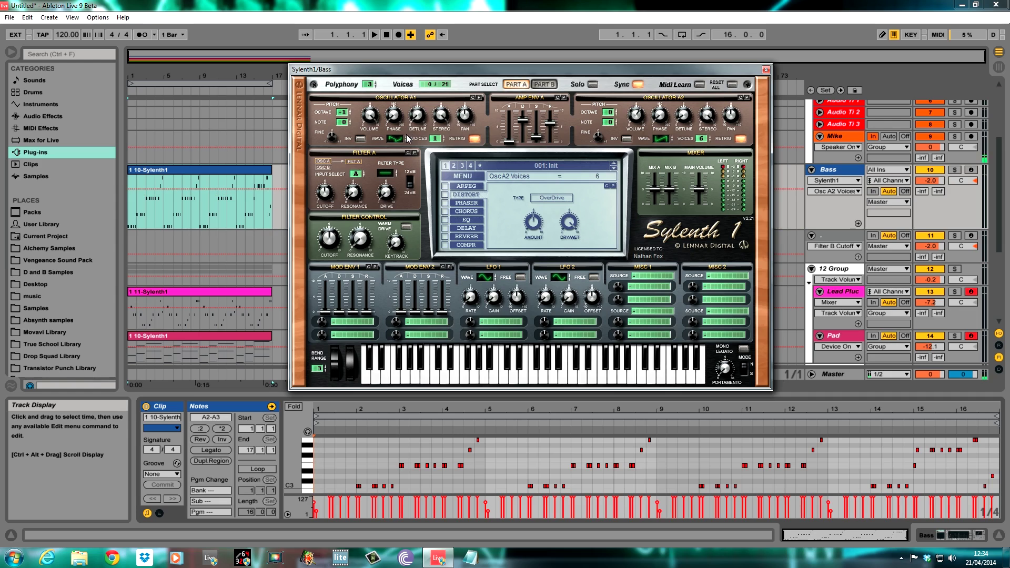
{"action": "left_click_drag", "start_coordinate": [440, 141], "coordinate": [441, 88]}
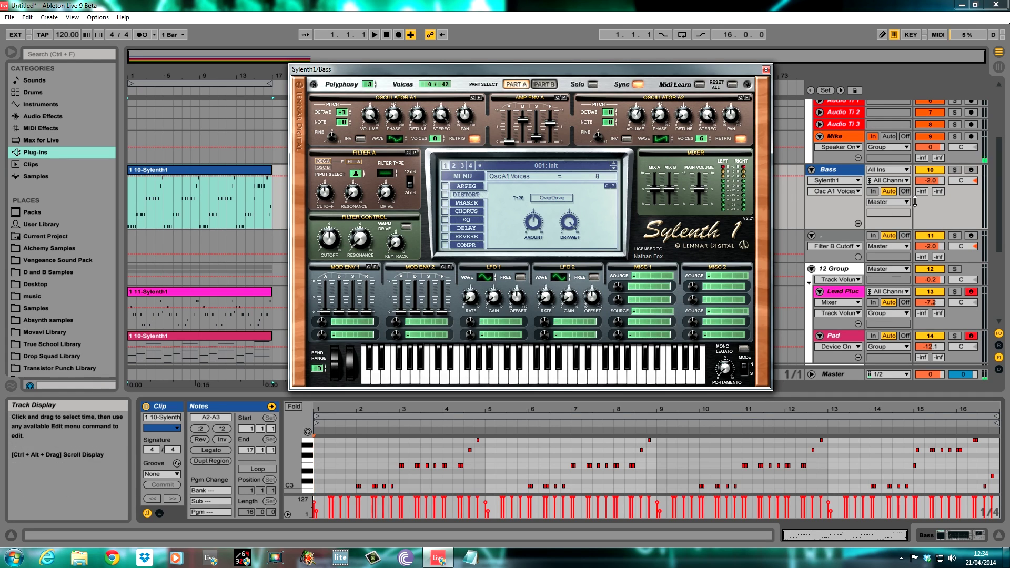
Audition the new patch with the Bass track soloed and set Amp Env A's release to 5.73 during playback.
{"action": "key", "text": "space"}
{"action": "left_click", "coordinate": [954, 170]}
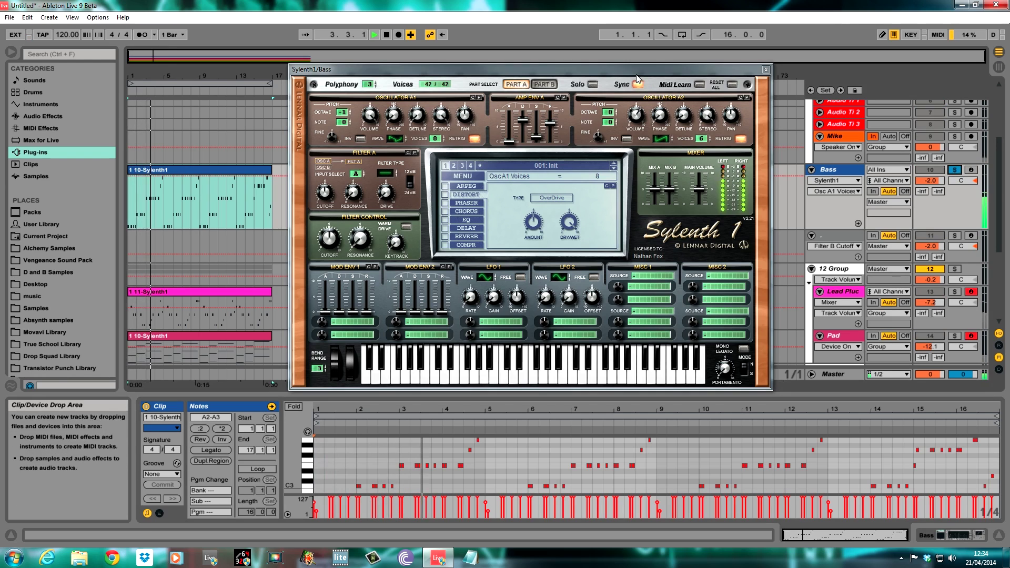
{"action": "left_click", "coordinate": [550, 124]}
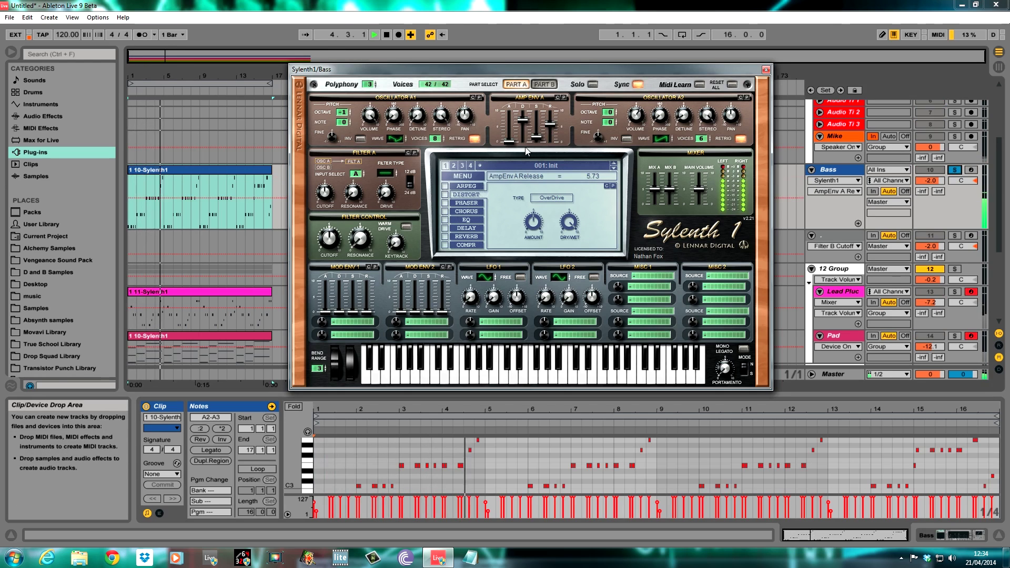
{"action": "left_click", "coordinate": [954, 171]}
{"action": "key", "text": "space"}
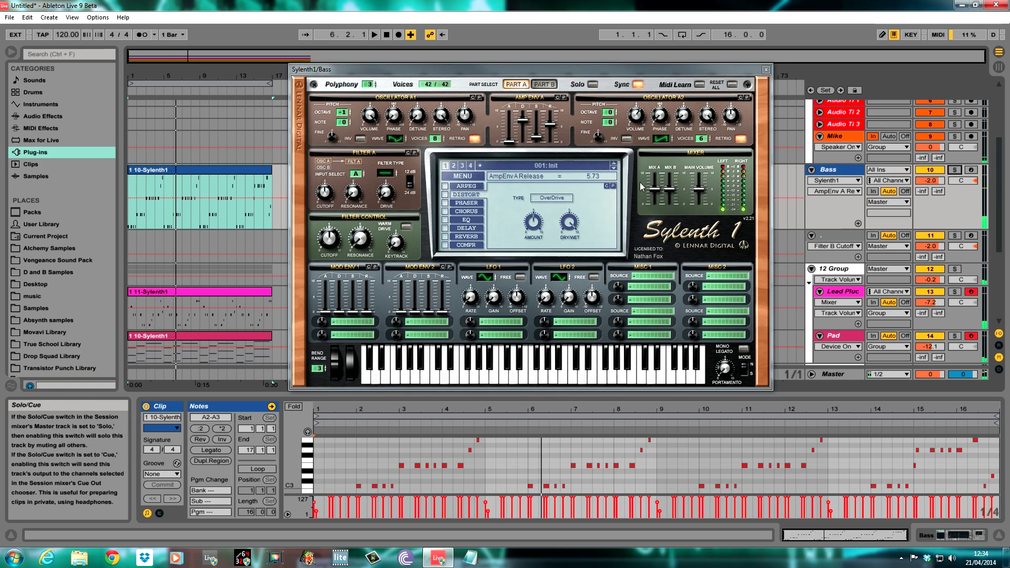
In Part B, set oscillator B1 to 4 voices with detune at 2.10 and phase at 61.71 deg.
{"action": "left_click", "coordinate": [278, 222]}
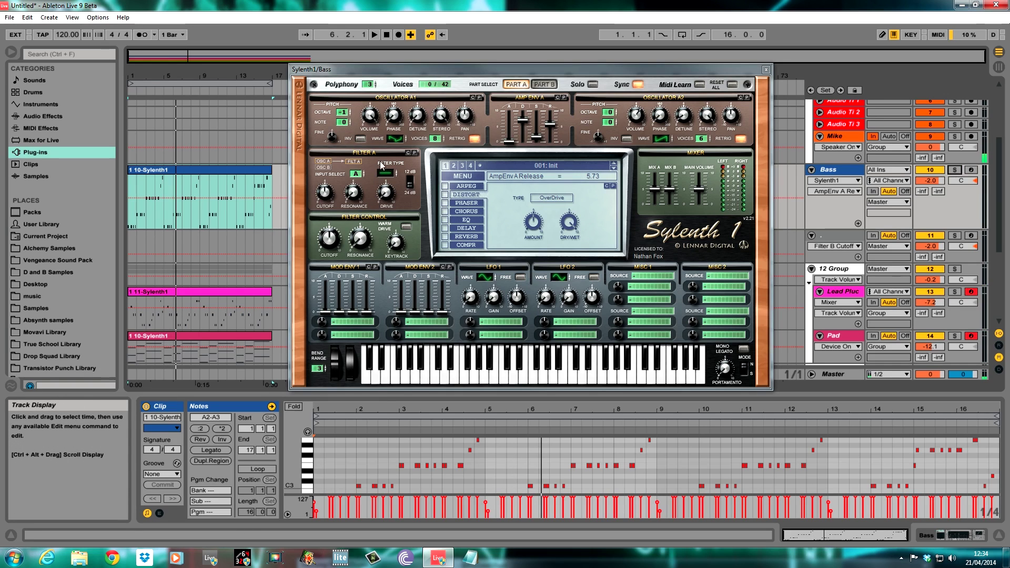
{"action": "left_click", "coordinate": [551, 86]}
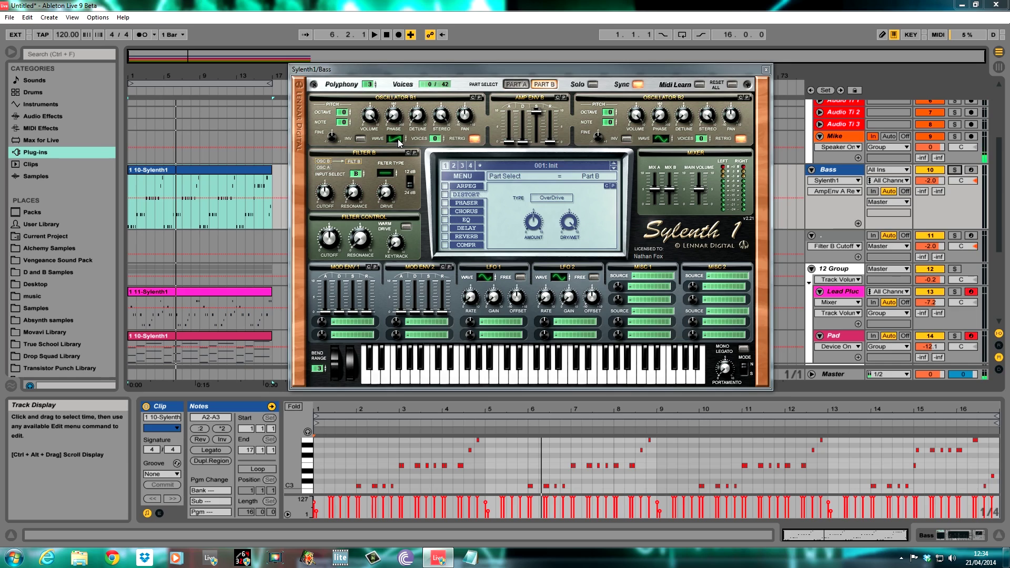
{"action": "left_click_drag", "start_coordinate": [434, 139], "coordinate": [414, 84]}
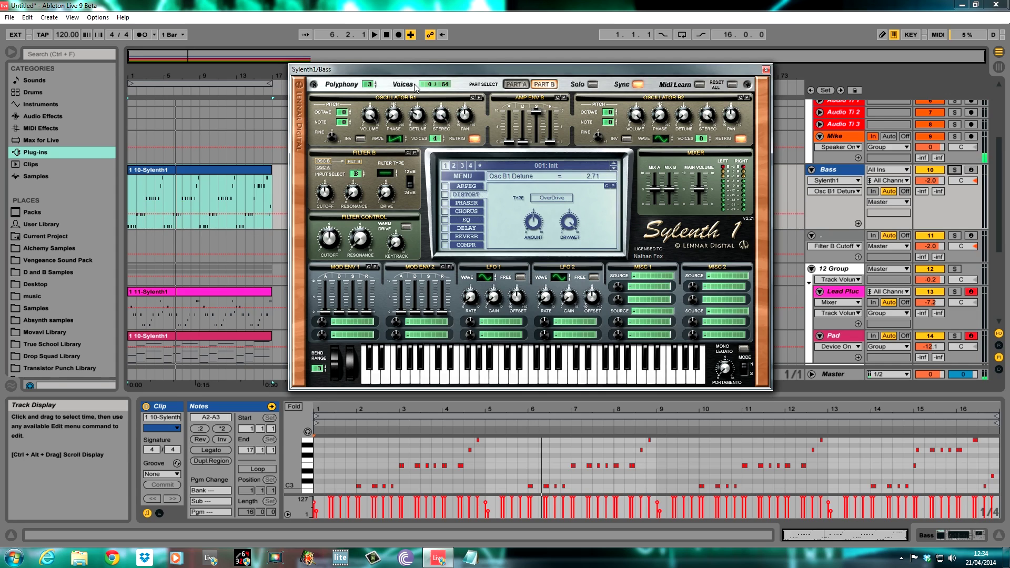
{"action": "left_click_drag", "start_coordinate": [415, 83], "coordinate": [414, 92]}
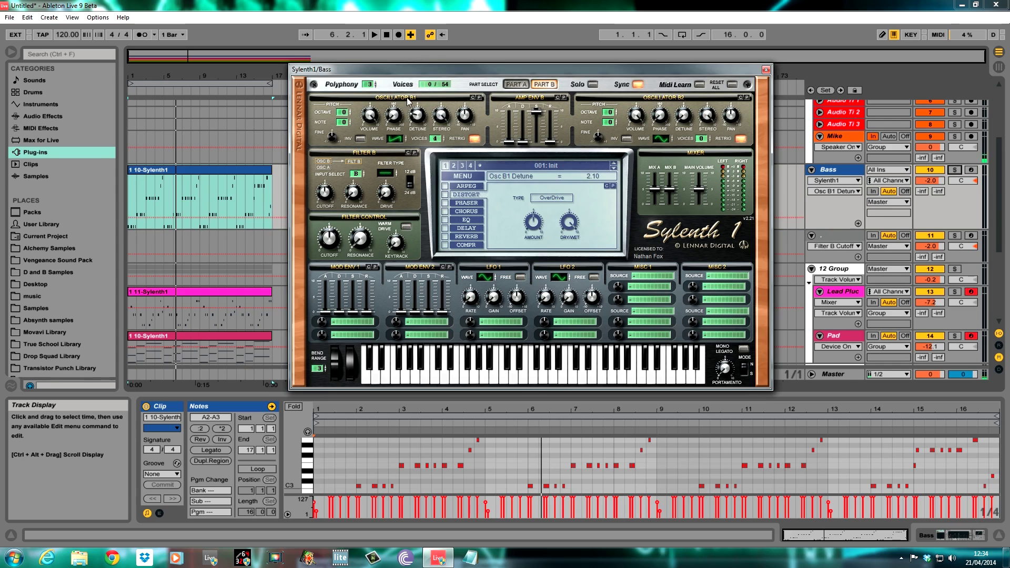
{"action": "left_click", "coordinate": [395, 105]}
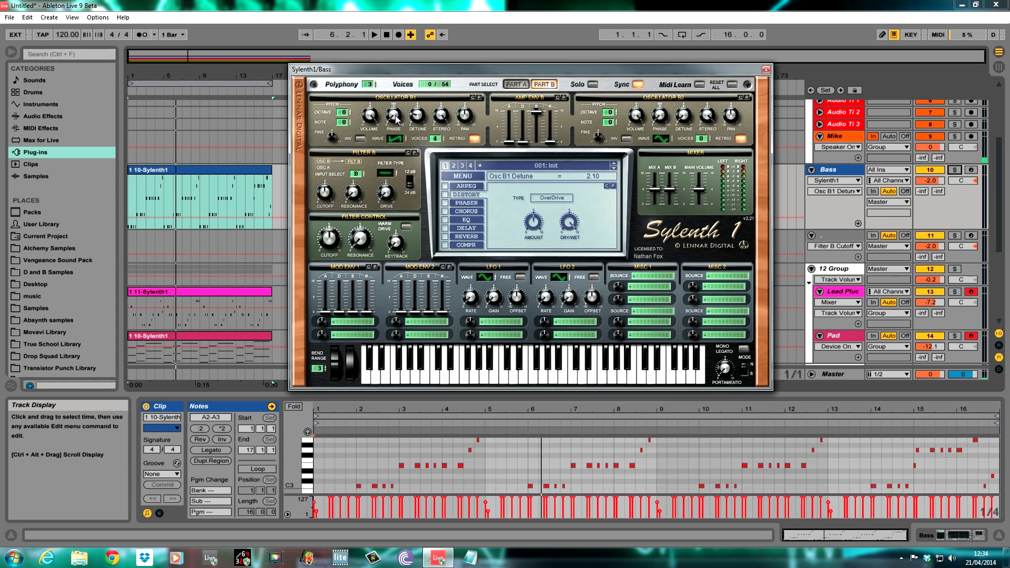
{"action": "left_click_drag", "start_coordinate": [395, 96], "coordinate": [394, 98]}
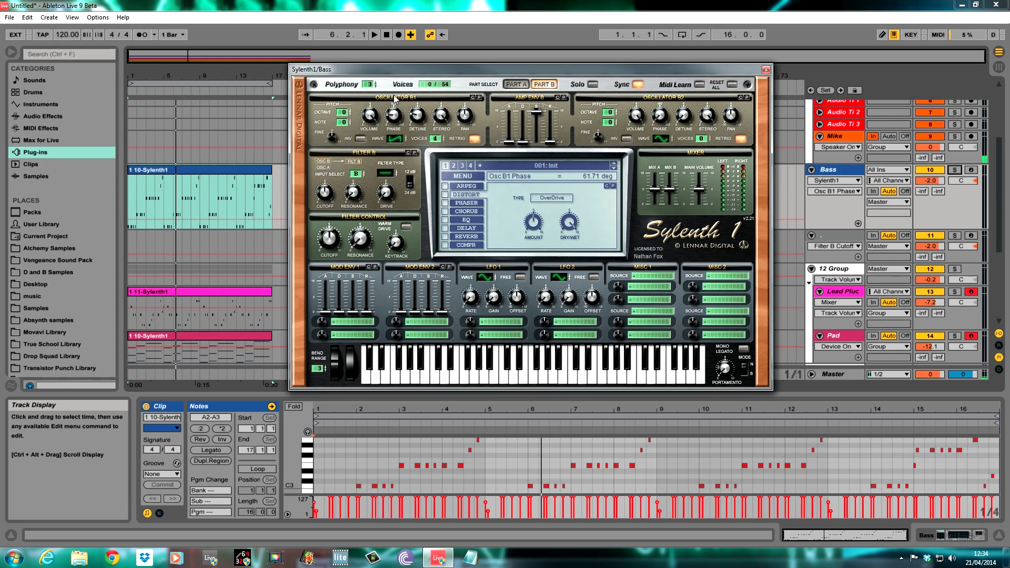
Set oscillator B1's volume to 6.95 and its octave to -2, with invert turned on.
{"action": "left_click_drag", "start_coordinate": [378, 110], "coordinate": [368, 147]}
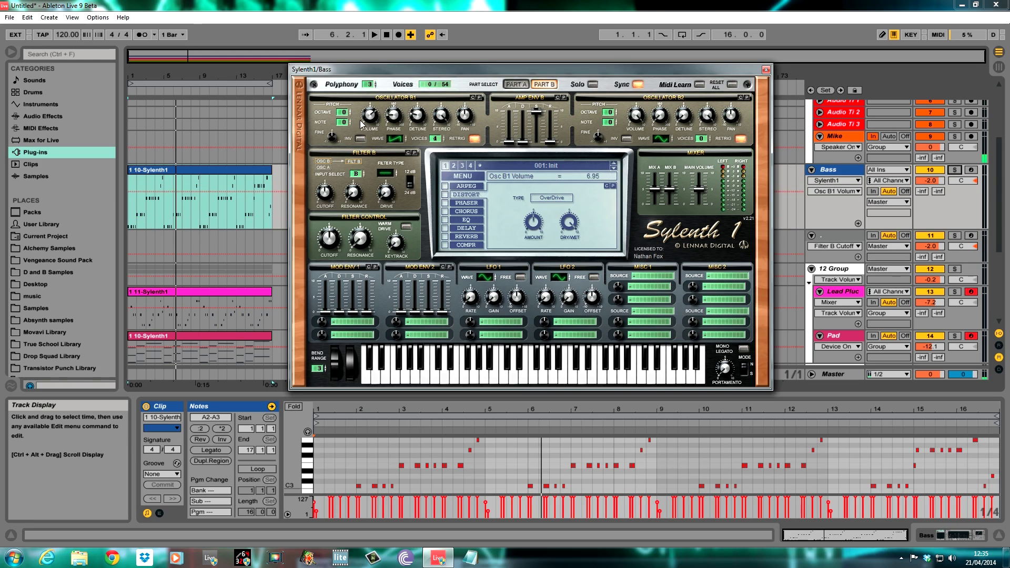
{"action": "left_click_drag", "start_coordinate": [344, 113], "coordinate": [343, 130]}
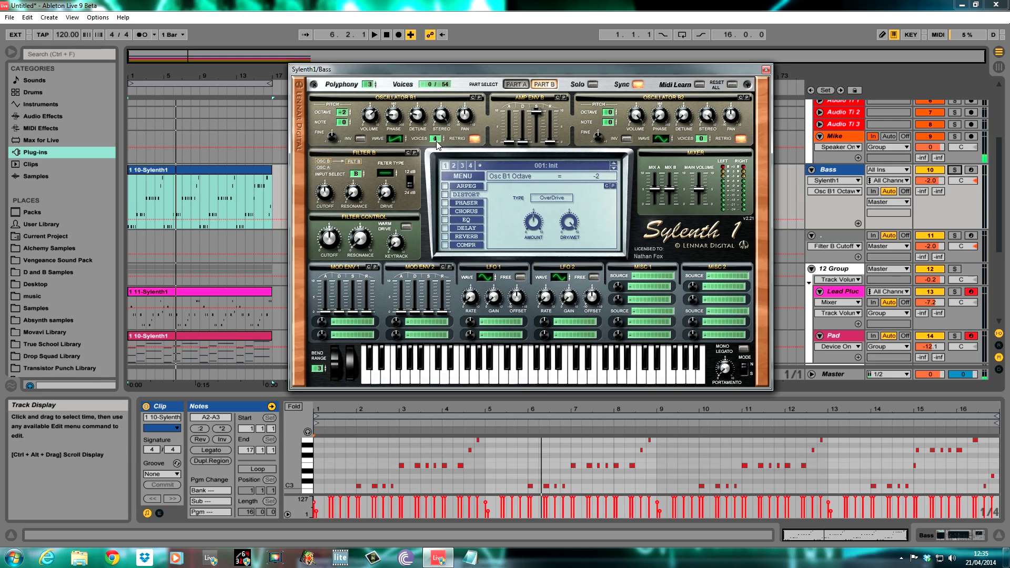
{"action": "left_click", "coordinate": [358, 137]}
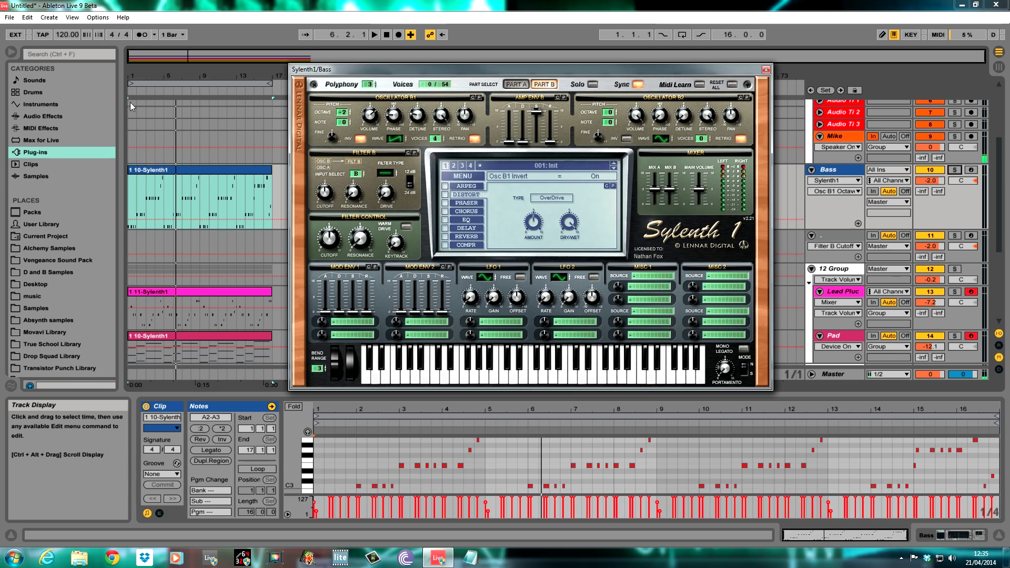
Set Amp Env B's decay to 4.02, sustain to 1.90 and release to 1.25.
{"action": "left_click", "coordinate": [536, 86]}
{"action": "left_click_drag", "start_coordinate": [521, 143], "coordinate": [530, 109]}
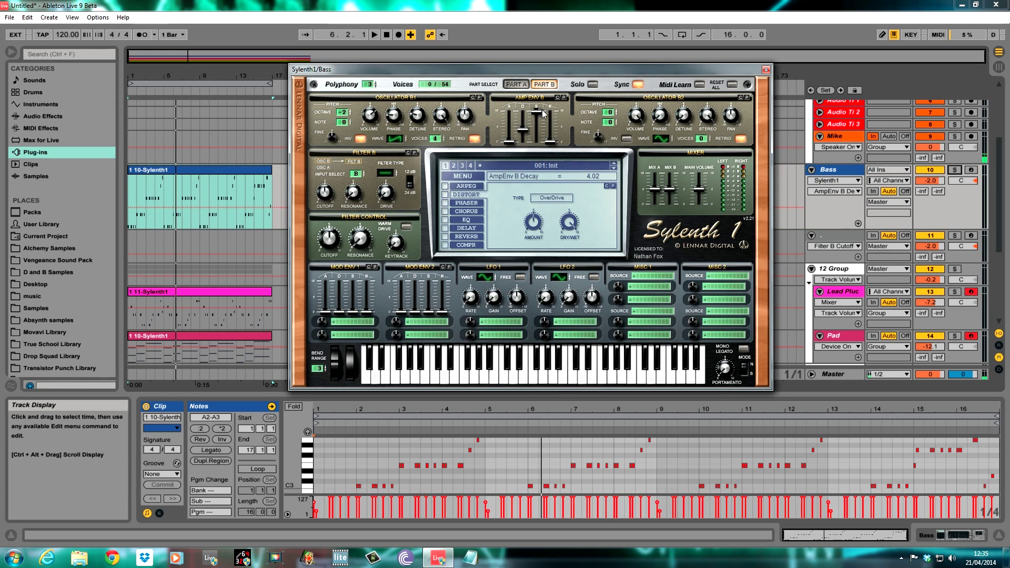
{"action": "left_click_drag", "start_coordinate": [543, 113], "coordinate": [544, 185]}
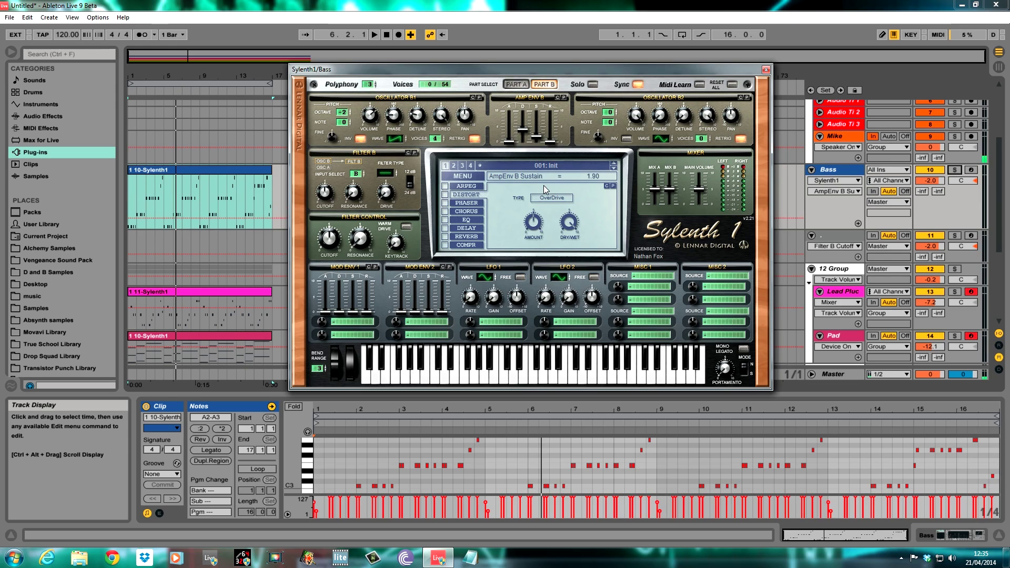
{"action": "left_click_drag", "start_coordinate": [549, 141], "coordinate": [555, 131]}
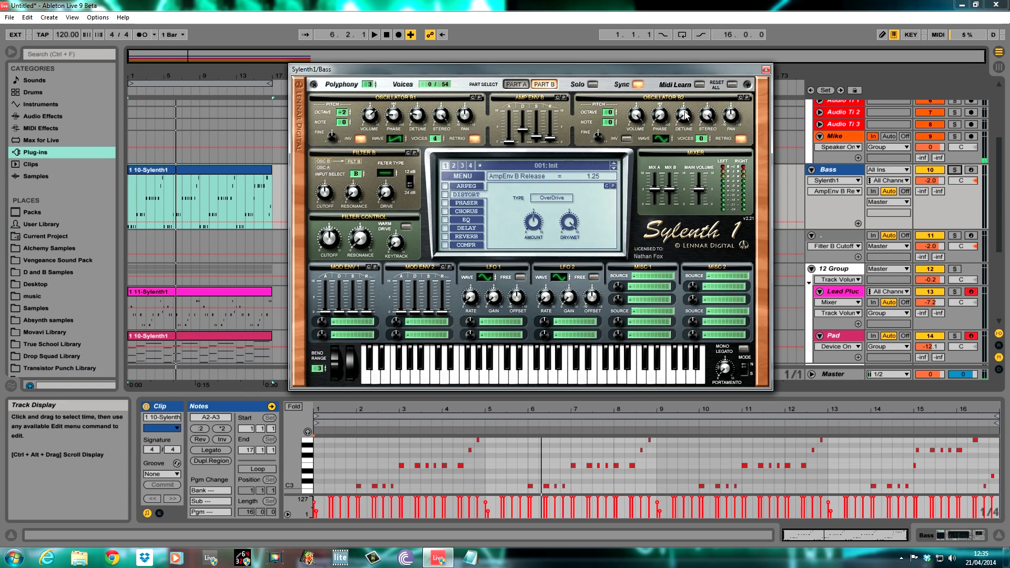
Set oscillator B2's wave to TriSaw with 6 voices and turn its retrigger off.
{"action": "left_click_drag", "start_coordinate": [662, 142], "coordinate": [663, 87]}
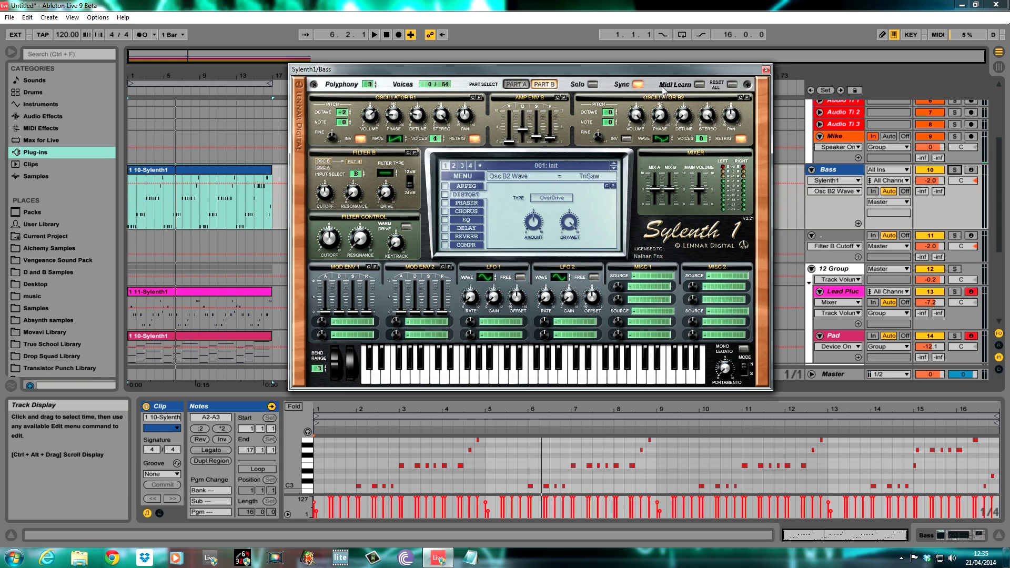
{"action": "left_click_drag", "start_coordinate": [694, 142], "coordinate": [699, 89]}
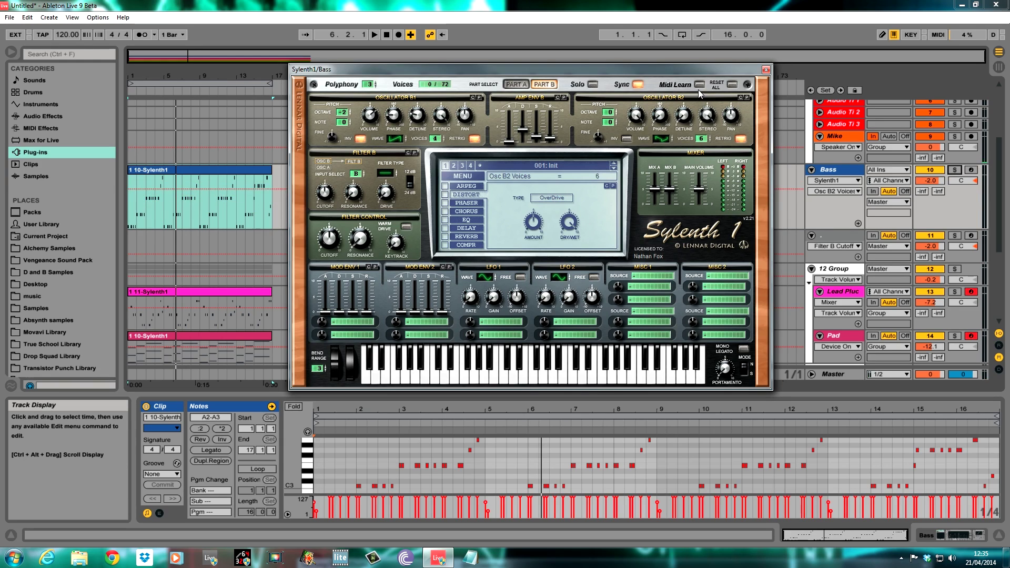
{"action": "left_click", "coordinate": [740, 140]}
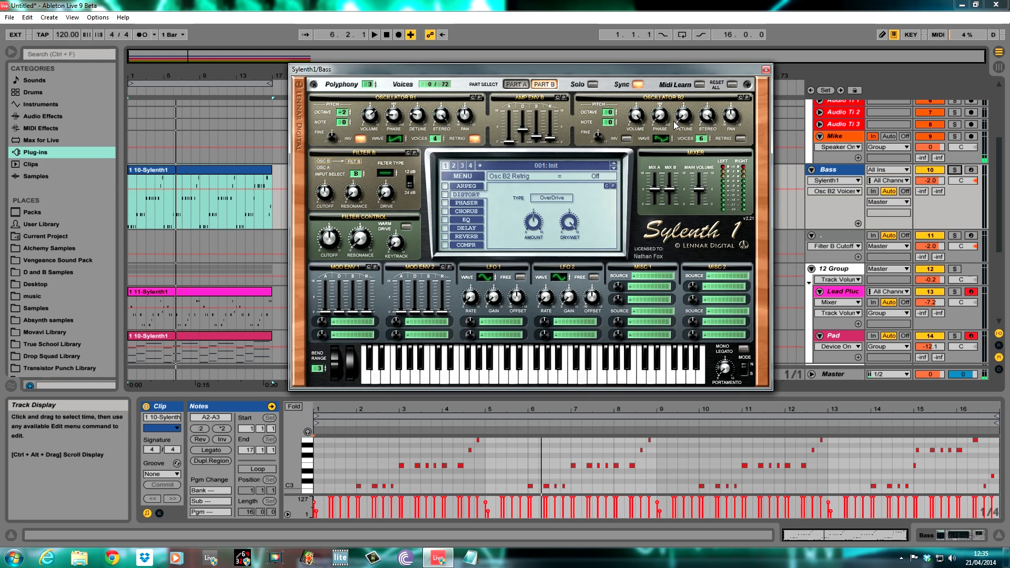
Set oscillator B2's detune to 2.48, phase to 87.43 deg and volume to 3.95.
{"action": "left_click", "coordinate": [693, 120]}
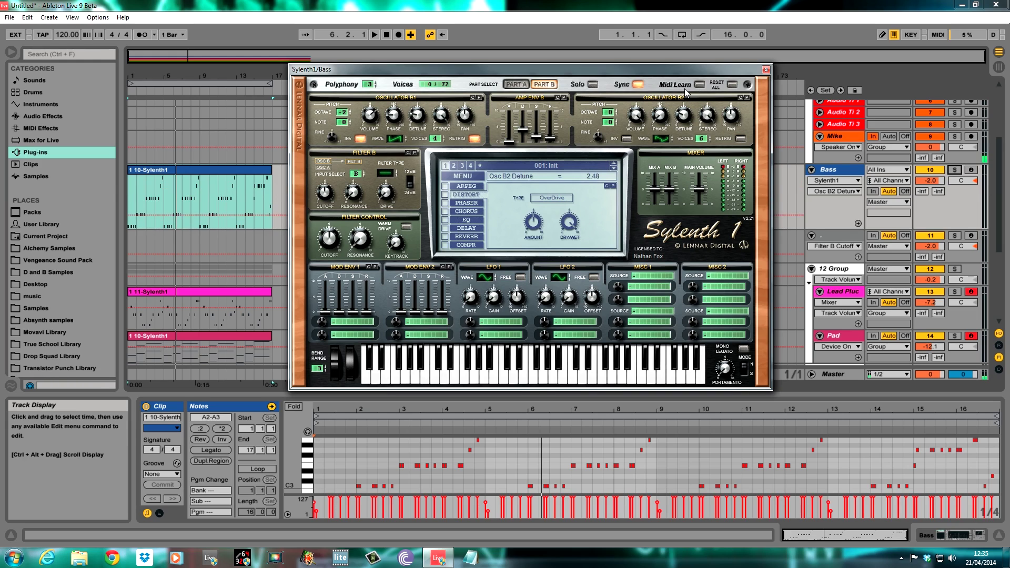
{"action": "left_click_drag", "start_coordinate": [684, 90], "coordinate": [683, 90]}
{"action": "left_click_drag", "start_coordinate": [664, 119], "coordinate": [664, 90]}
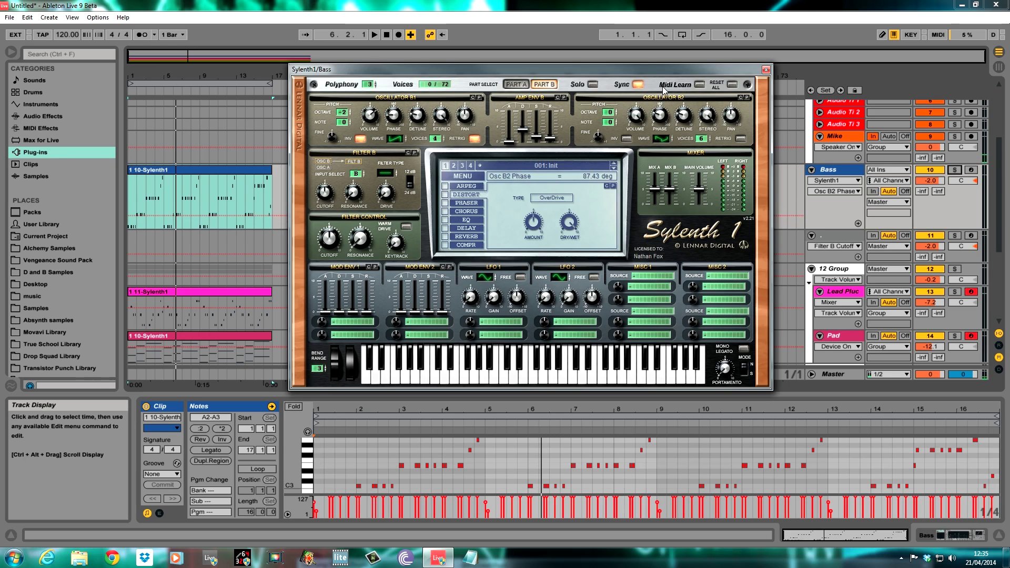
{"action": "left_click", "coordinate": [637, 115]}
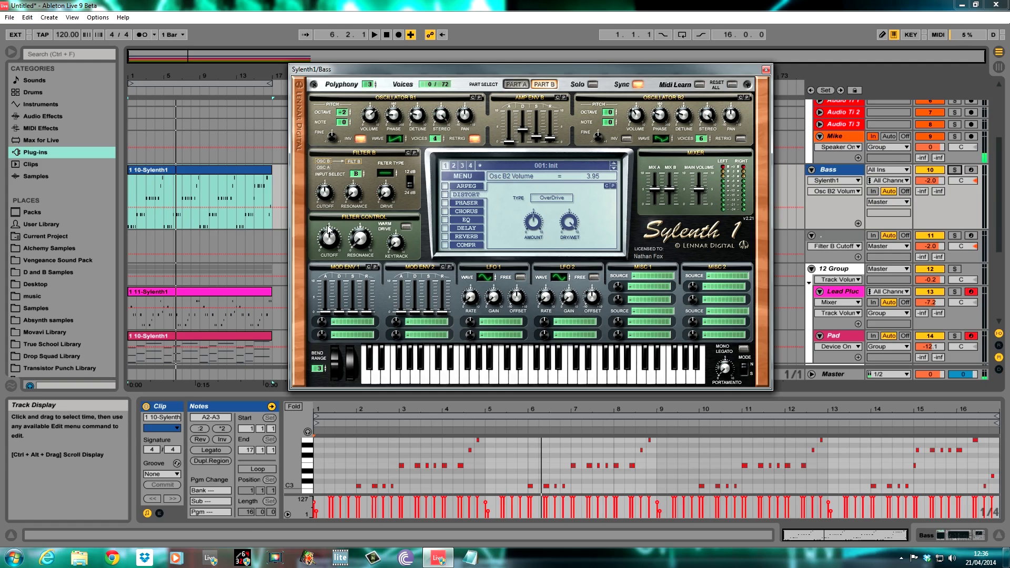
Audition the two-part patch with the Bass track soloed, switching to Part A during playback, and release the solo.
{"action": "key", "text": "space"}
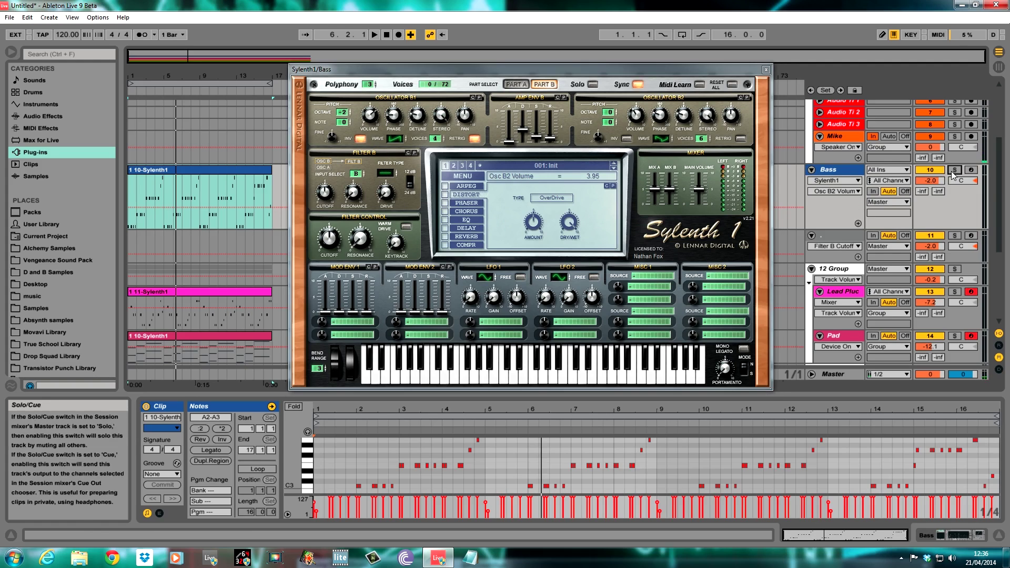
{"action": "left_click", "coordinate": [953, 170]}
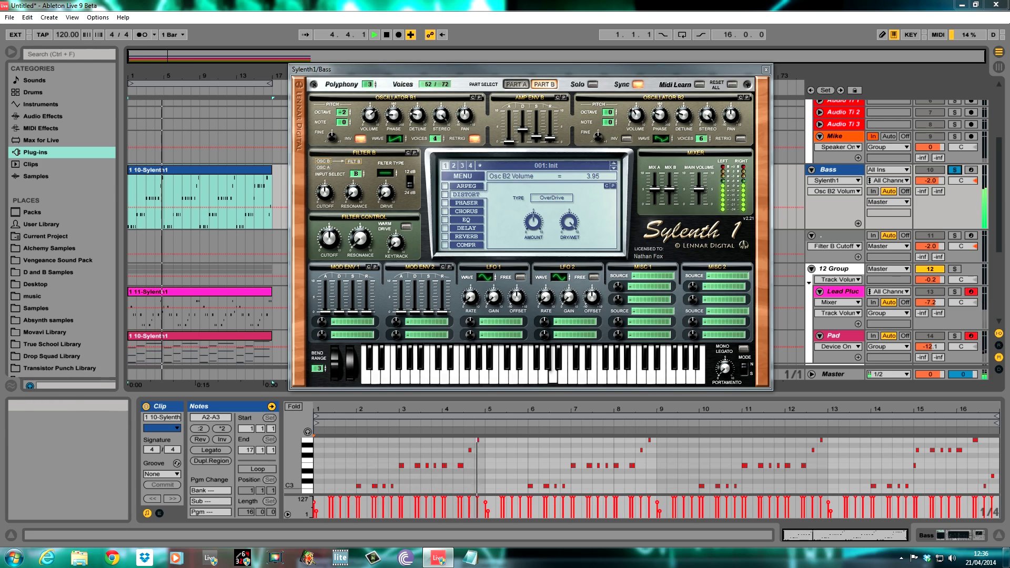
{"action": "left_click", "coordinate": [514, 84]}
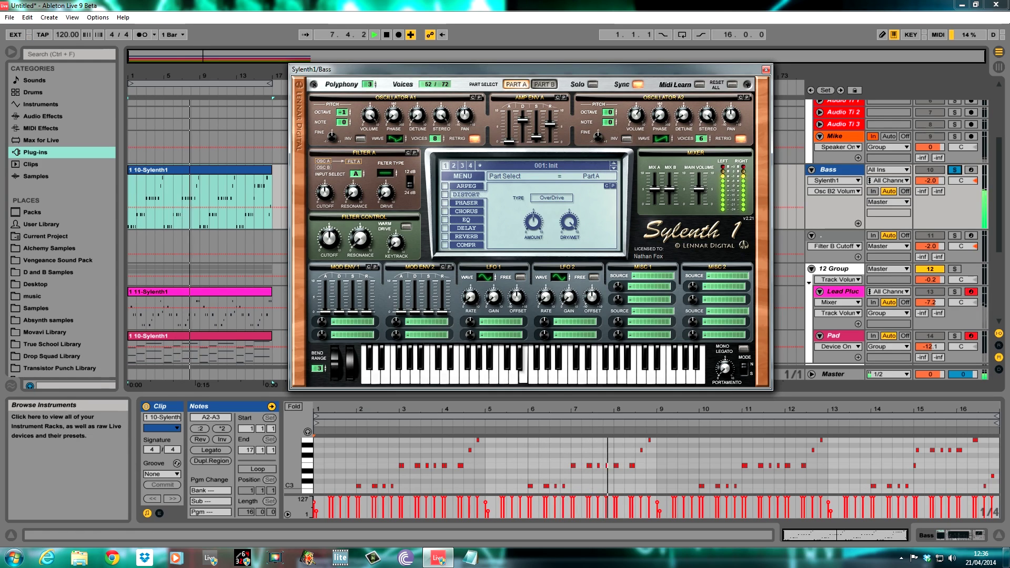
{"action": "left_click", "coordinate": [958, 170]}
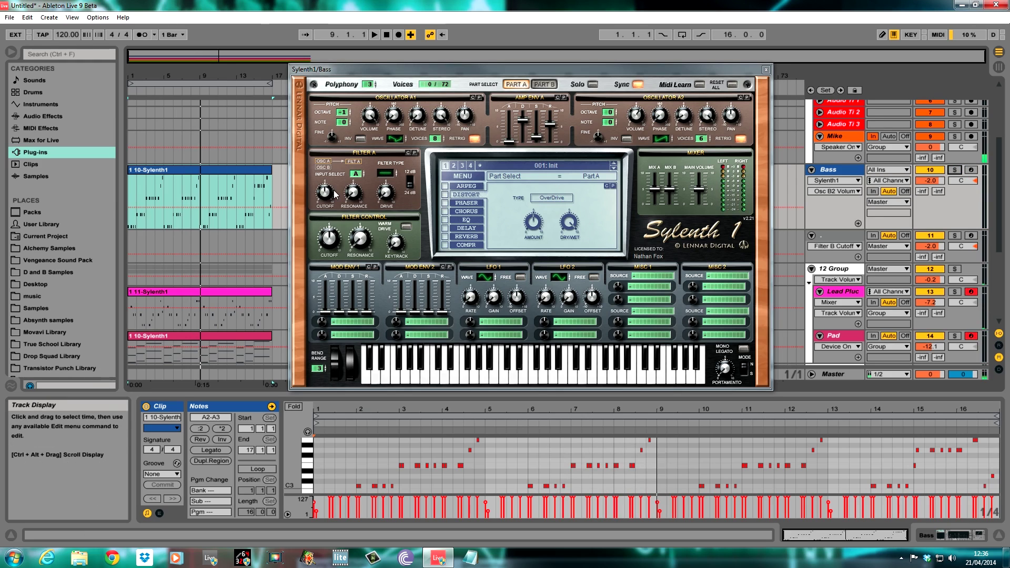
Set Filter A to a 12 dB Lowpass with cutoff at 2.59 Hz and drive at 0.76.
{"action": "left_click", "coordinate": [388, 174]}
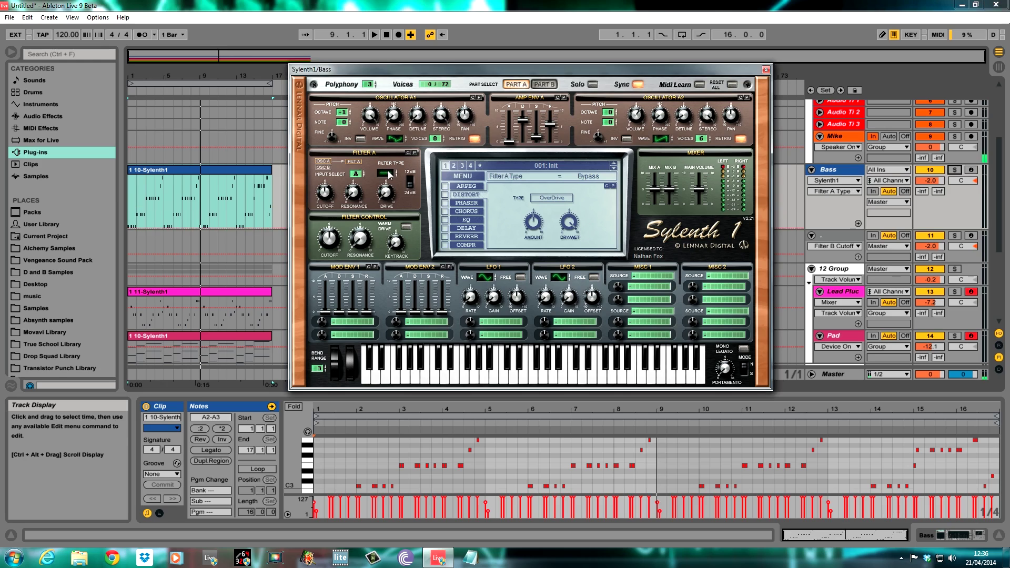
{"action": "left_click_drag", "start_coordinate": [389, 173], "coordinate": [390, 163]}
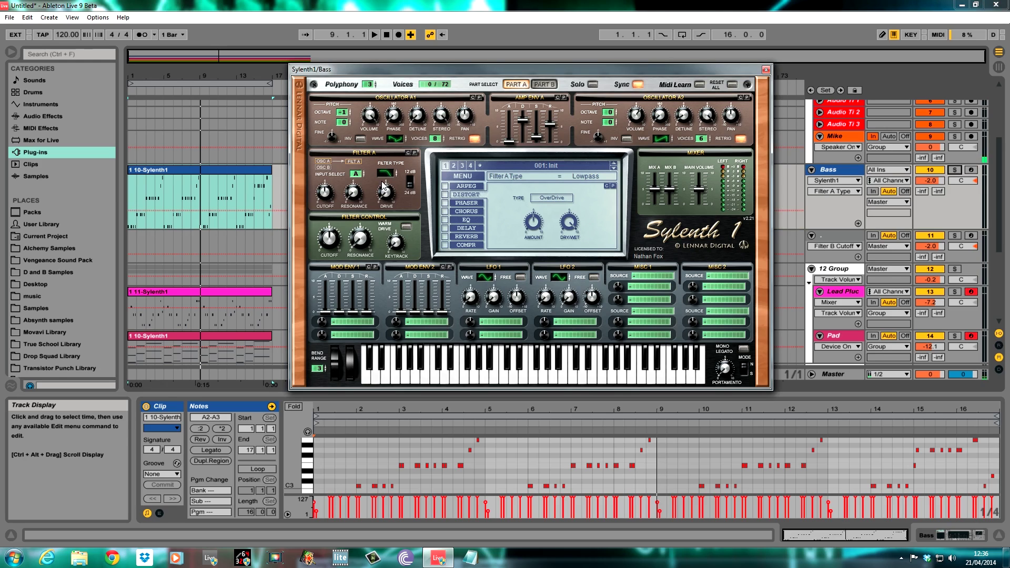
{"action": "left_click_drag", "start_coordinate": [326, 192], "coordinate": [326, 234]}
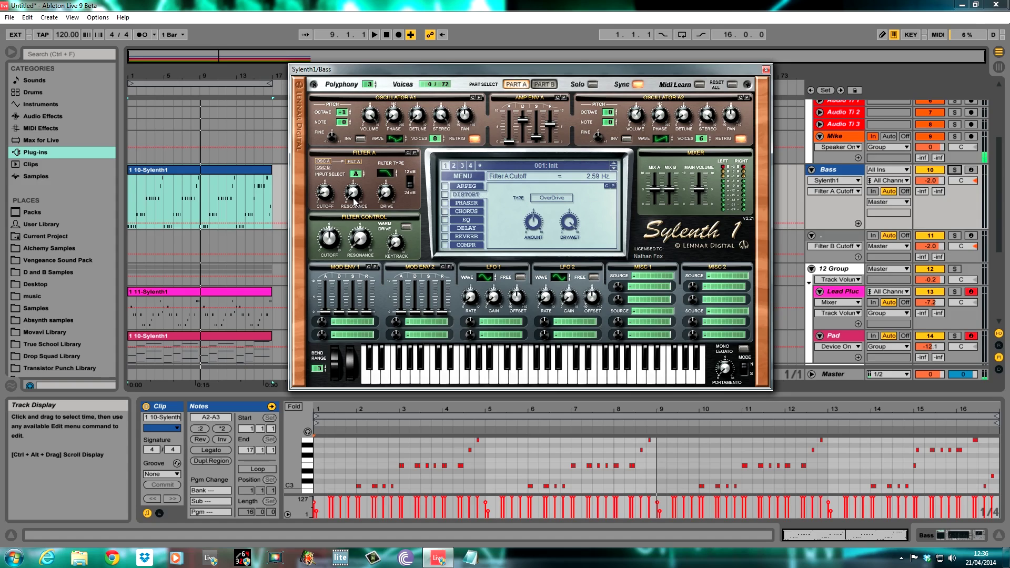
{"action": "left_click_drag", "start_coordinate": [386, 197], "coordinate": [387, 192]}
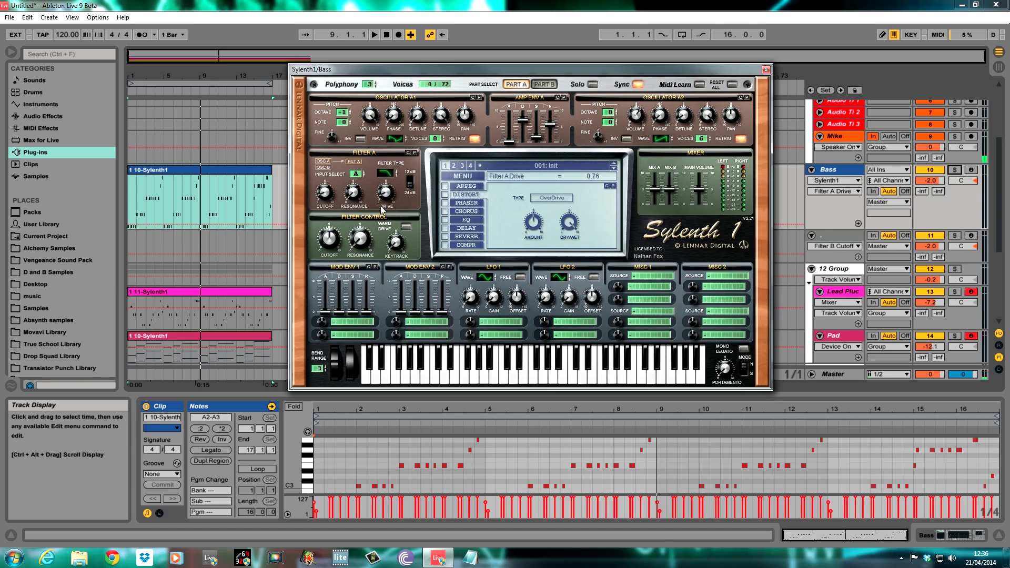
{"action": "left_click", "coordinate": [410, 182]}
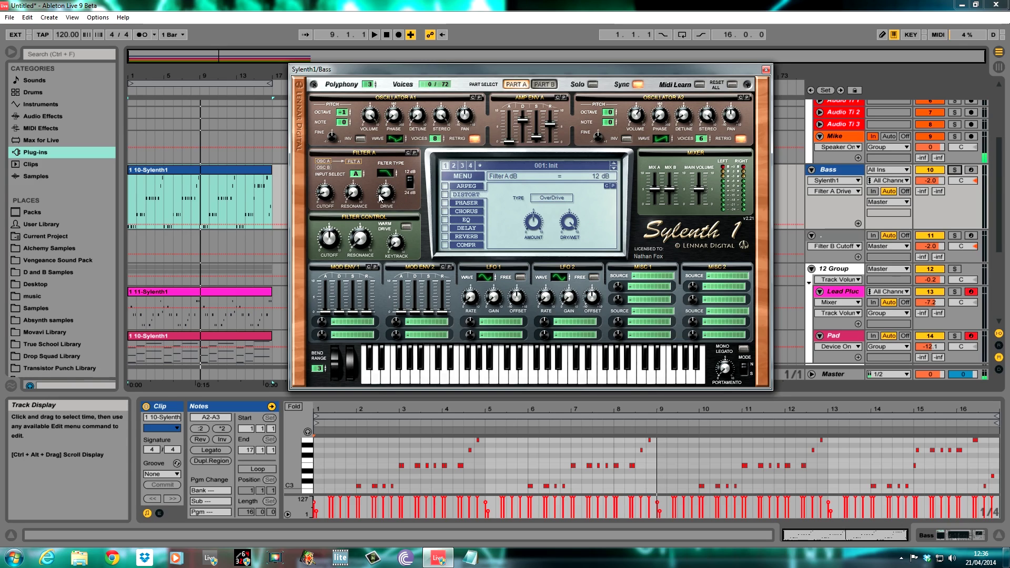
Set Mod Env 1's attack to 0.00 and decay to 2.70, and route it to Cutoff A with an amount of 10.00.
{"action": "left_click", "coordinate": [326, 314]}
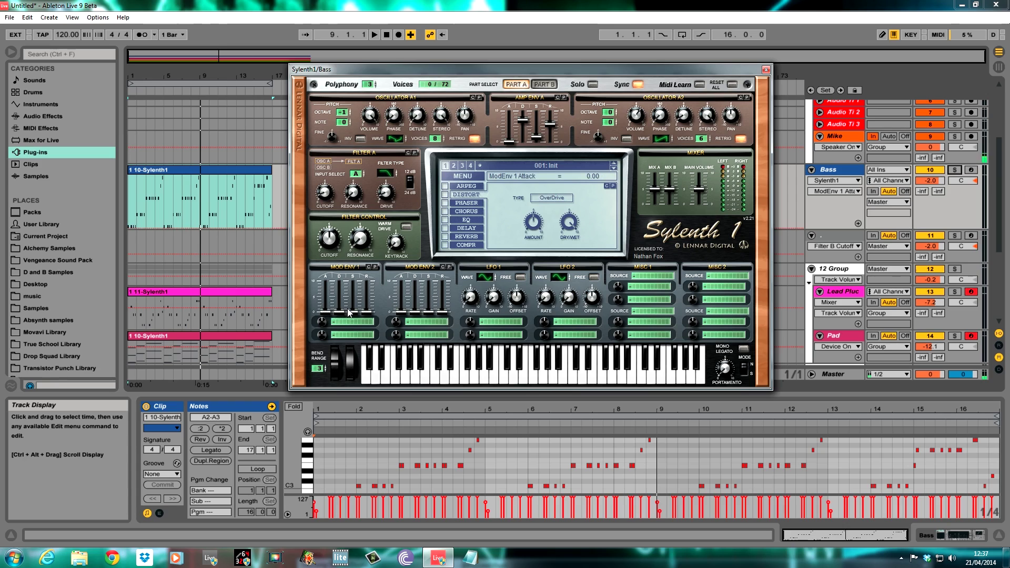
{"action": "left_click_drag", "start_coordinate": [342, 311], "coordinate": [339, 290]}
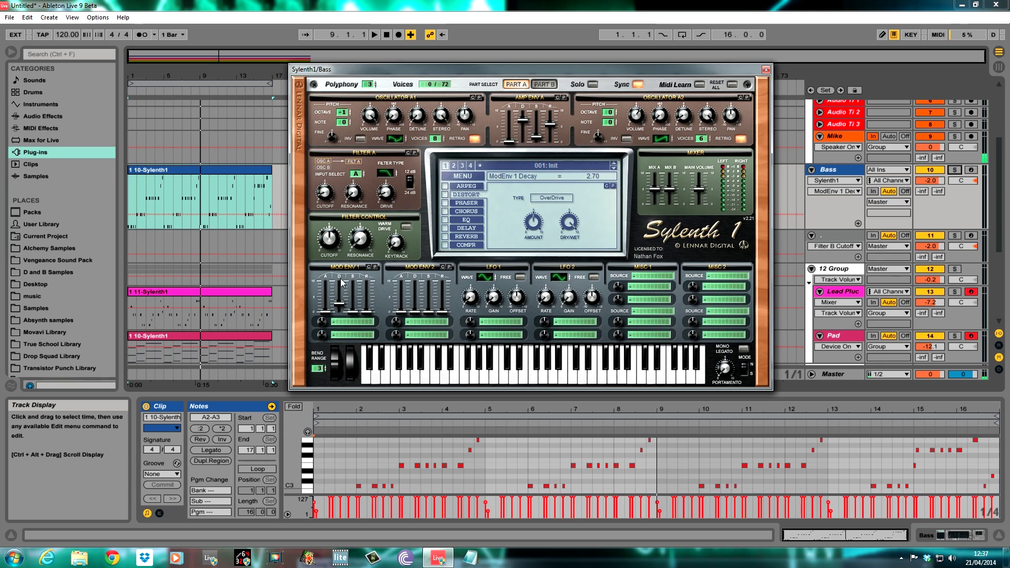
{"action": "left_click", "coordinate": [353, 326]}
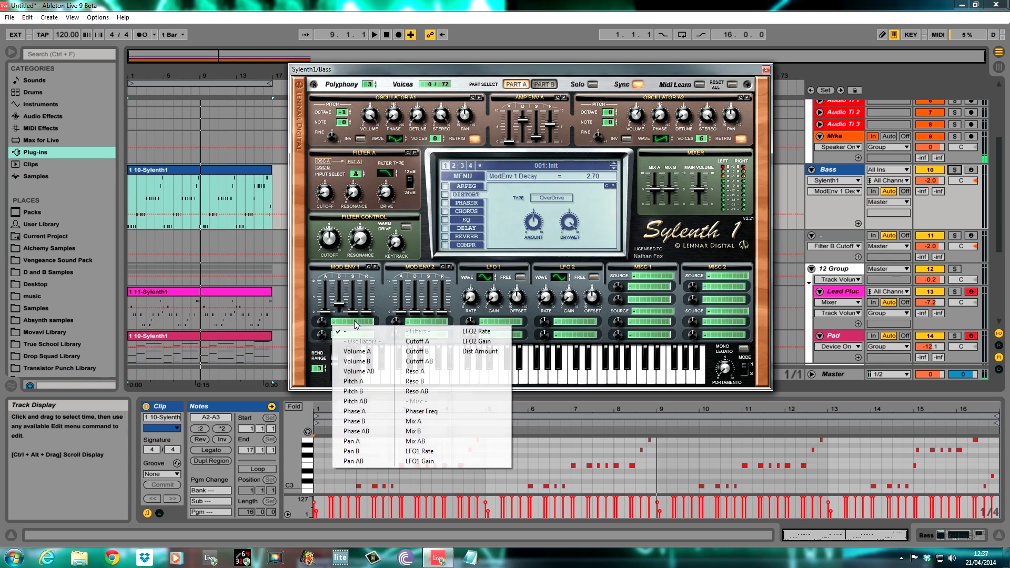
{"action": "left_click", "coordinate": [412, 326]}
{"action": "left_click_drag", "start_coordinate": [322, 327], "coordinate": [318, 253]}
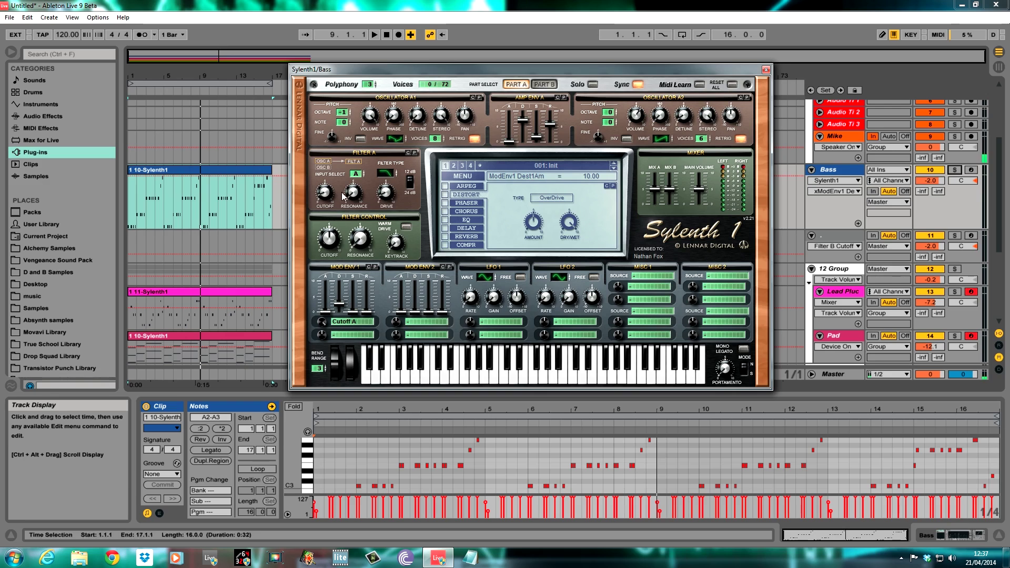
Audition the filter modulation with the Bass track soloed, then stop playback and release the solo.
{"action": "key", "text": "space"}
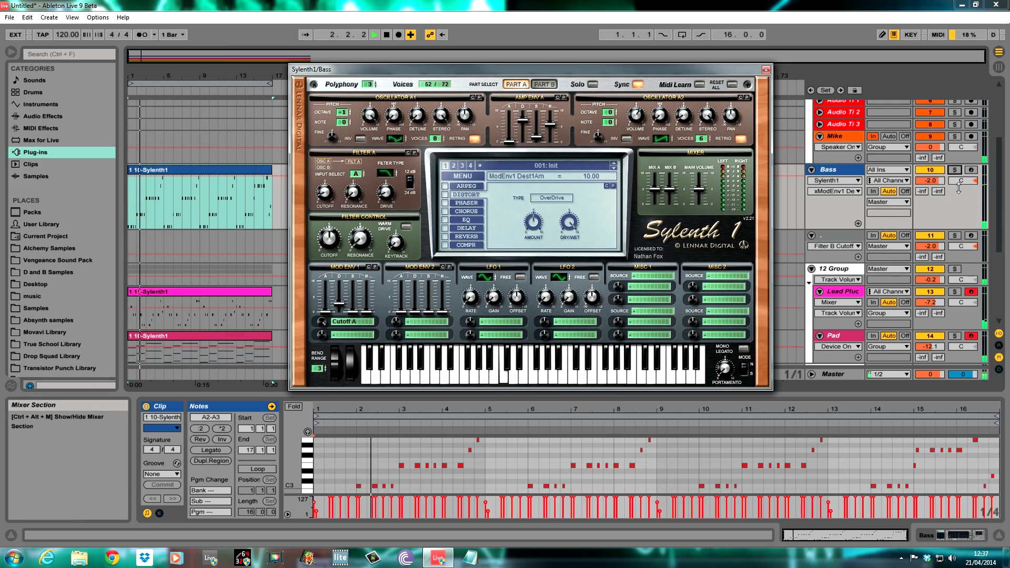
{"action": "left_click", "coordinate": [954, 170]}
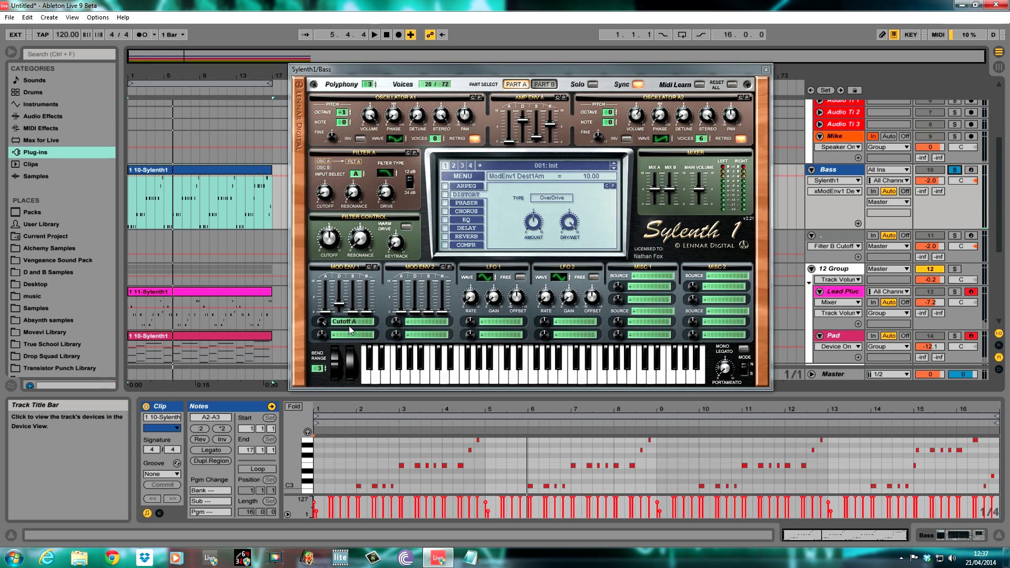
{"action": "left_click", "coordinate": [955, 170]}
On Part B, set Filter B to Lowpass with cutoff at 40.57 Hz and drive at 0.76.
{"action": "left_click", "coordinate": [544, 84]}
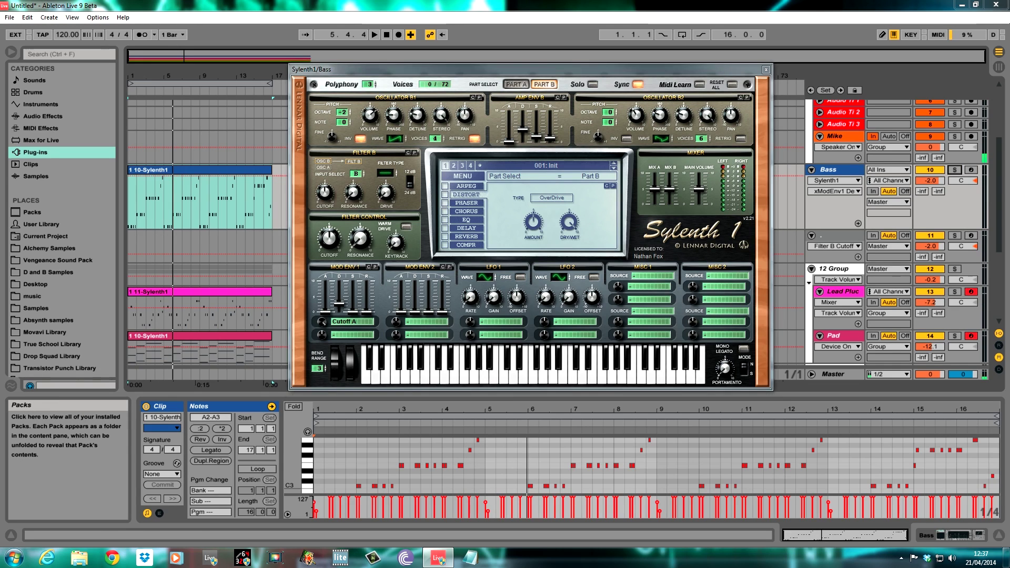
{"action": "left_click", "coordinate": [387, 171]}
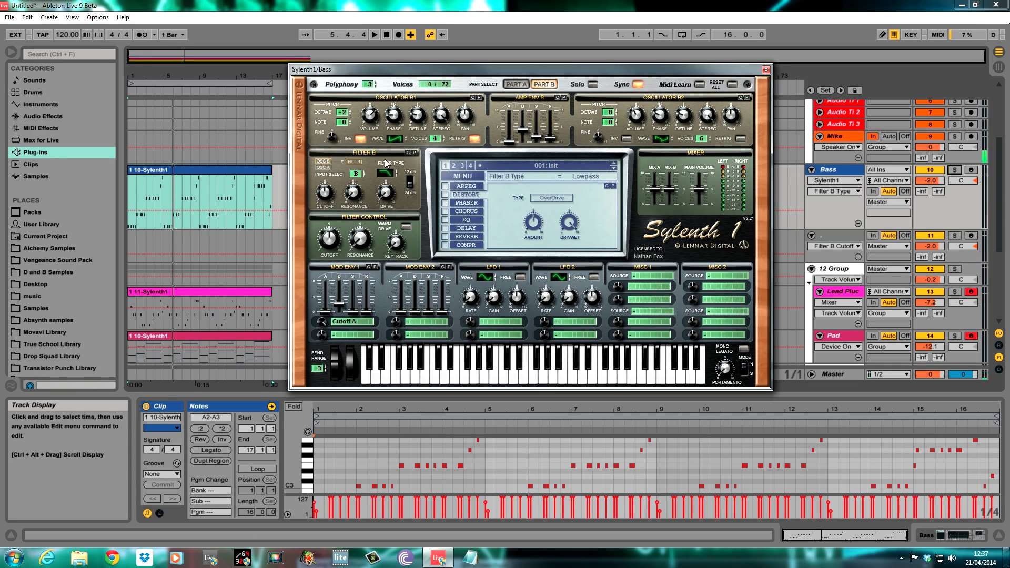
{"action": "left_click", "coordinate": [331, 196]}
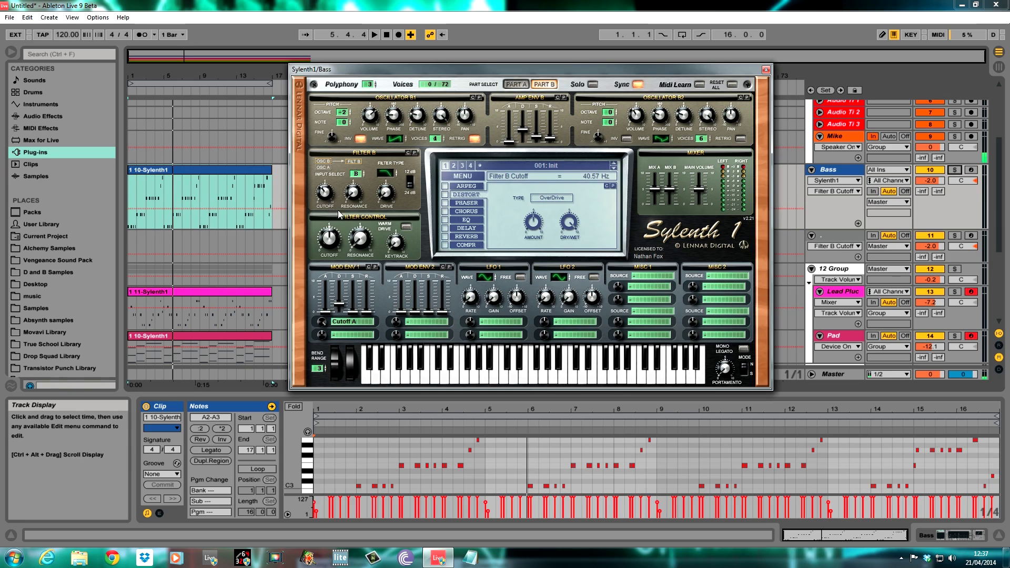
{"action": "left_click", "coordinate": [384, 193]}
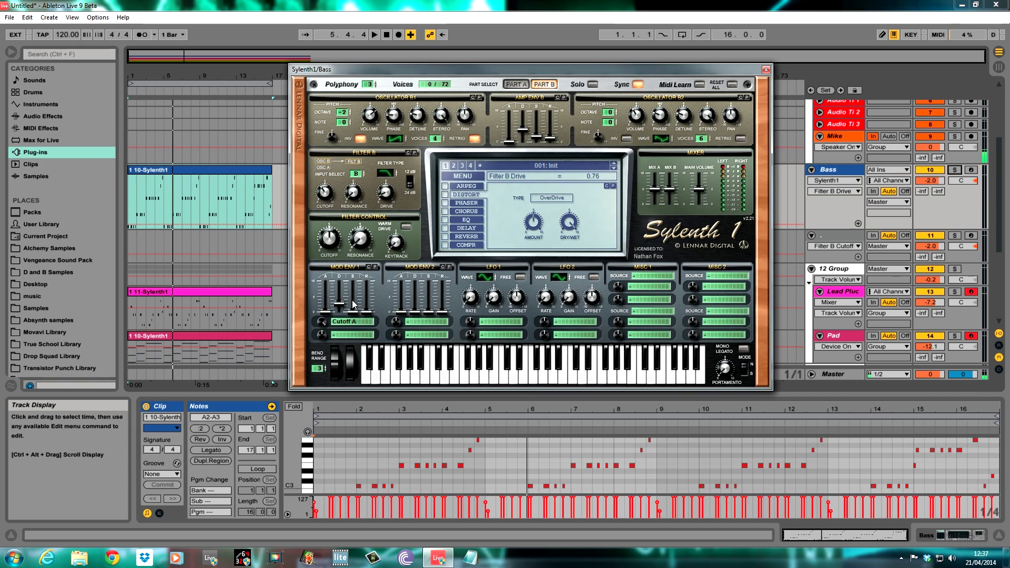
Route Mod Env 1's second destination to Cutoff B with an amount of 6.48.
{"action": "left_click", "coordinate": [346, 335]}
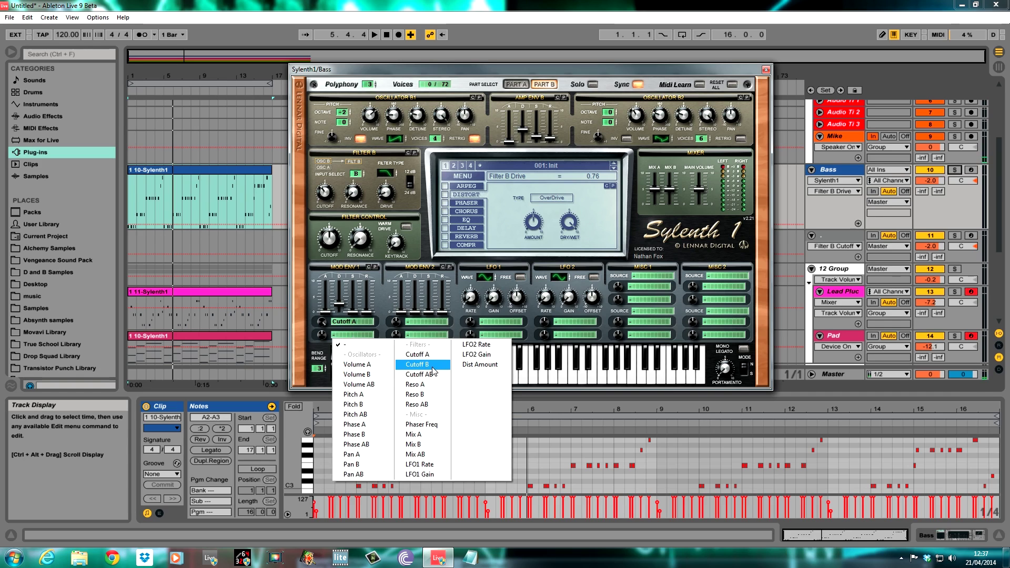
{"action": "left_click", "coordinate": [431, 367]}
{"action": "left_click_drag", "start_coordinate": [322, 307], "coordinate": [322, 299]}
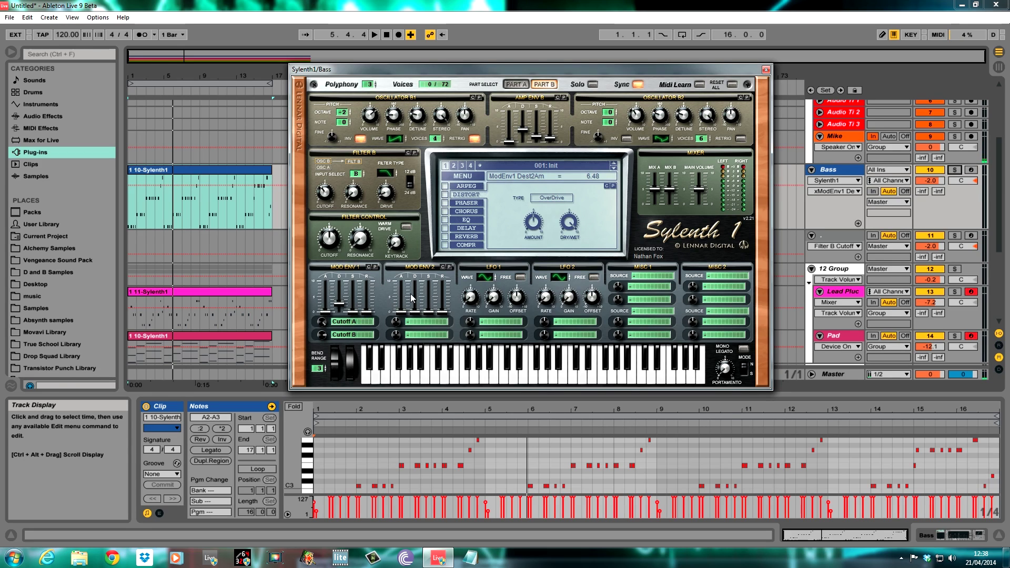
Enable Warm Drive in Filter Control and set its resonance to 0.33 and cutoff to 59.31 Hz.
{"action": "left_click", "coordinate": [406, 227]}
{"action": "left_click", "coordinate": [360, 245]}
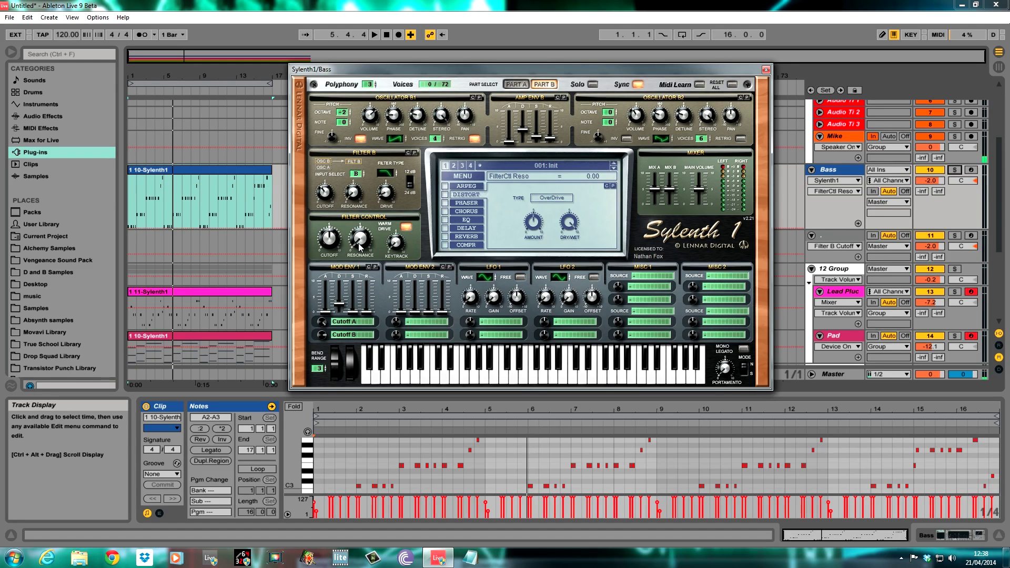
{"action": "left_click_drag", "start_coordinate": [360, 245], "coordinate": [358, 240]}
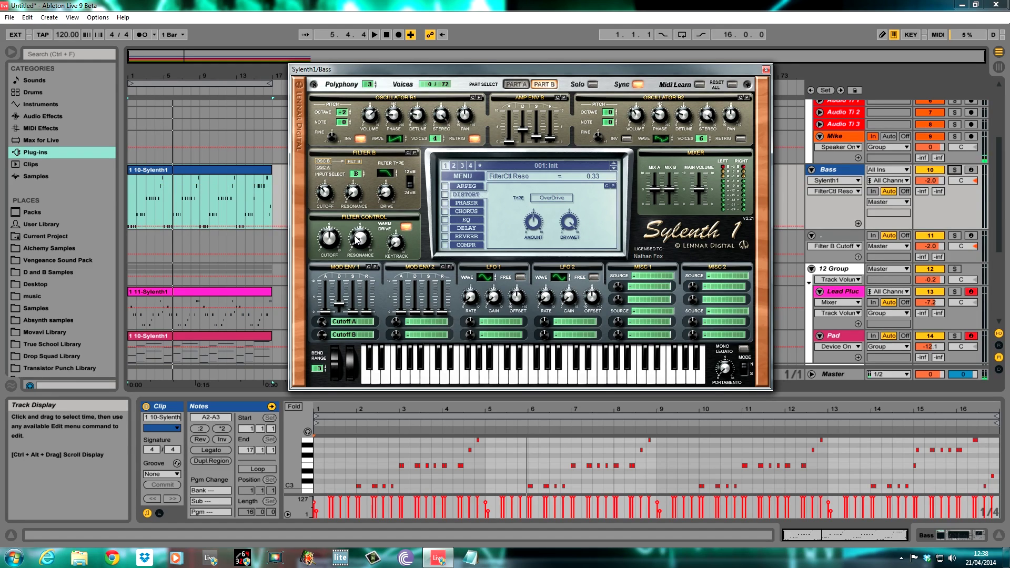
{"action": "left_click", "coordinate": [329, 240]}
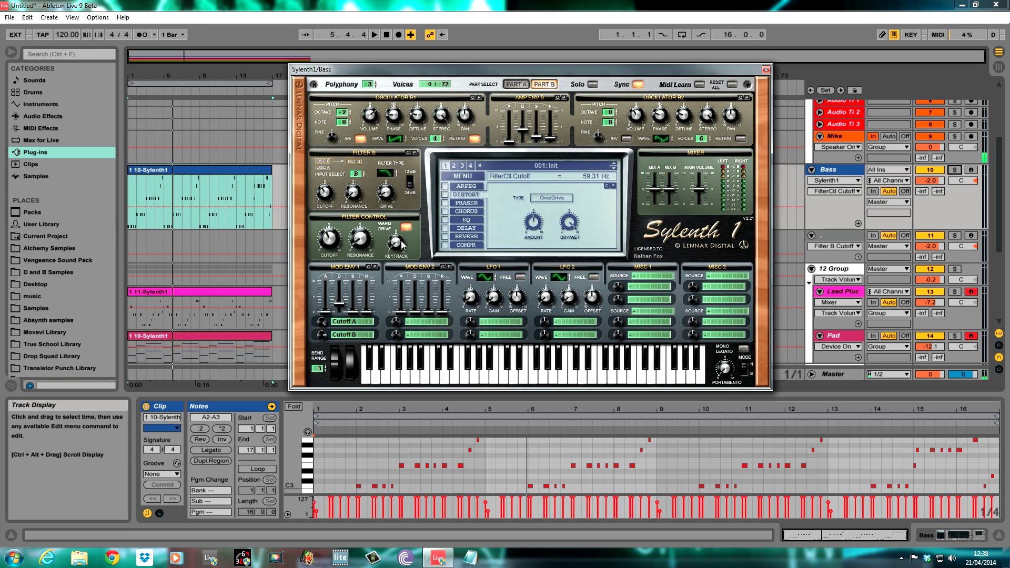
Play the Bass track soloed while setting Filter B cutoff to 51.44 Hz and Filter A cutoff to 3.78 Hz, then stop and release the solo.
{"action": "left_click", "coordinate": [953, 171]}
{"action": "key", "text": "space"}
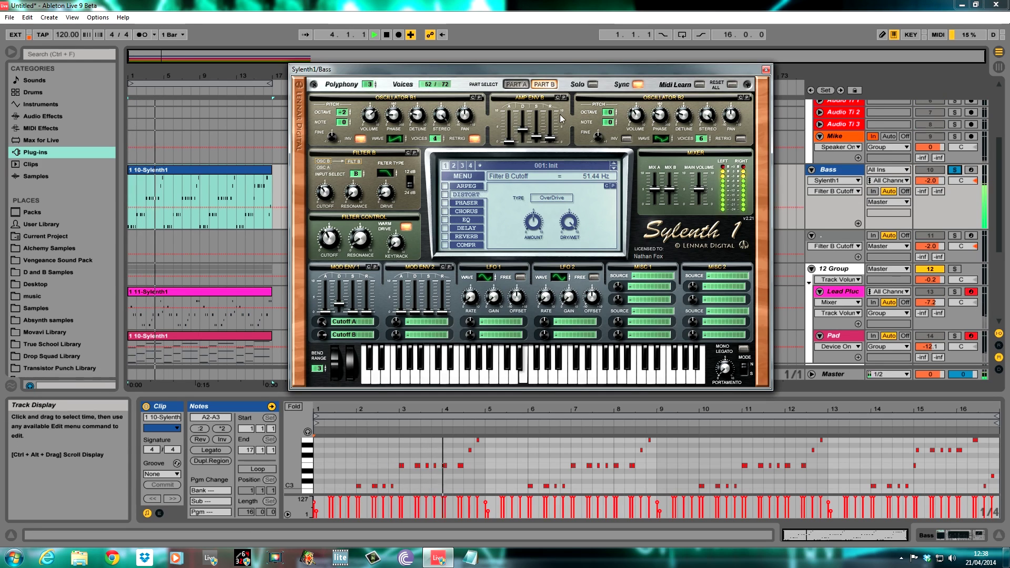
{"action": "left_click", "coordinate": [515, 84]}
{"action": "left_click", "coordinate": [326, 194]}
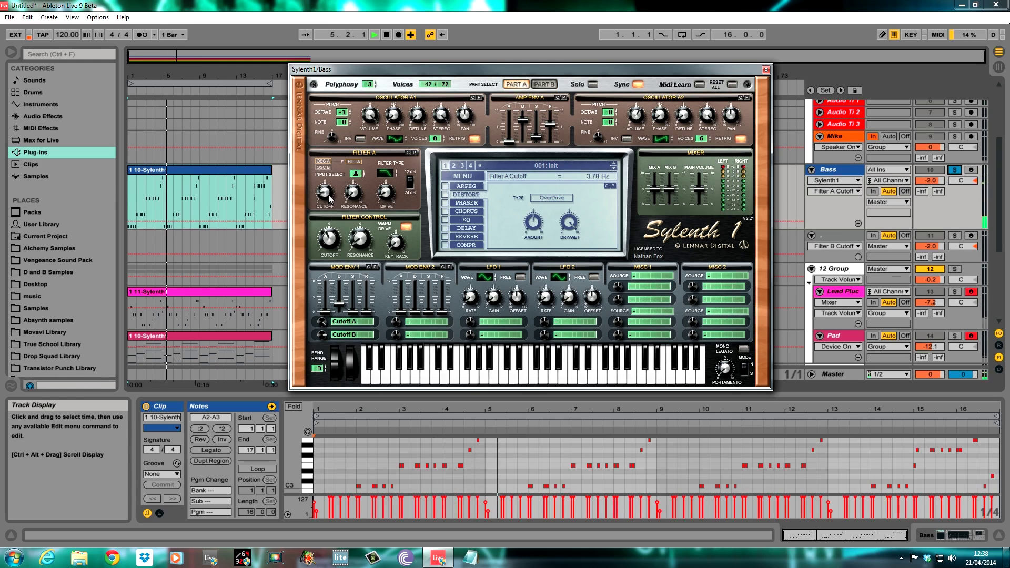
{"action": "left_click", "coordinate": [954, 170]}
{"action": "key", "text": "space"}
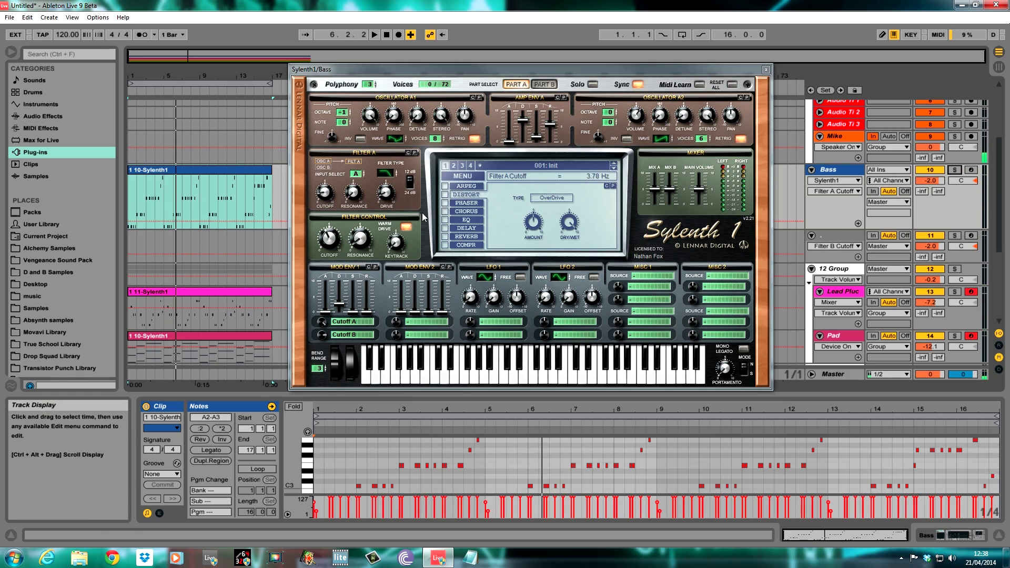
Enable the OverDrive distortion with an amount of 3.81 and dry/wet at 40.00 %.
{"action": "left_click", "coordinate": [446, 195]}
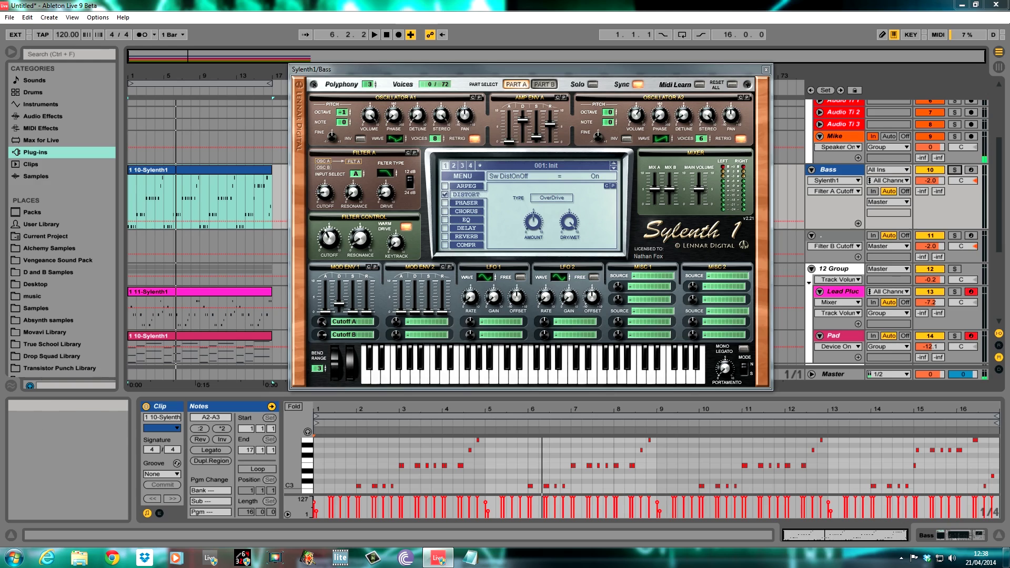
{"action": "left_click", "coordinate": [534, 227]}
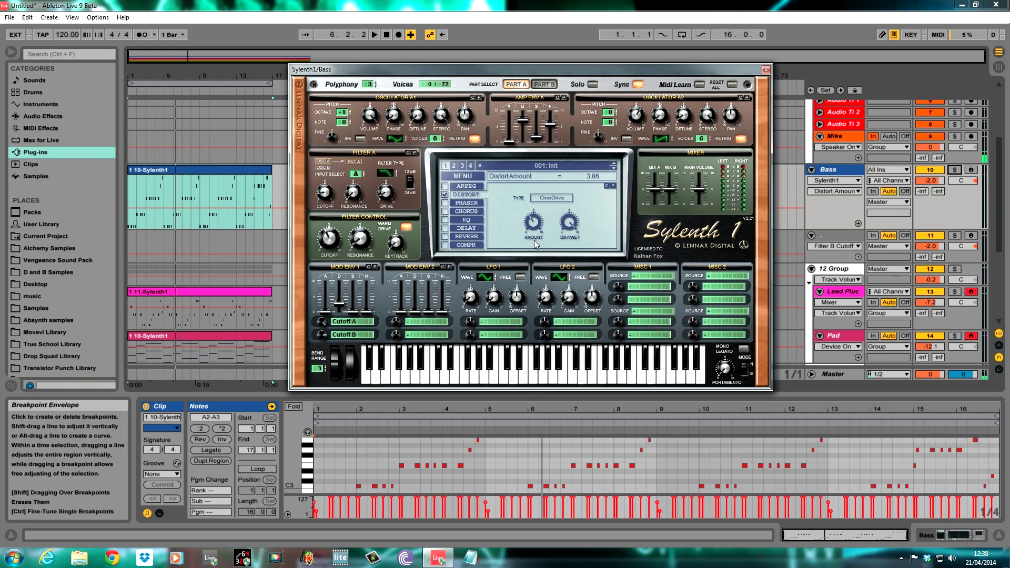
{"action": "left_click", "coordinate": [569, 223]}
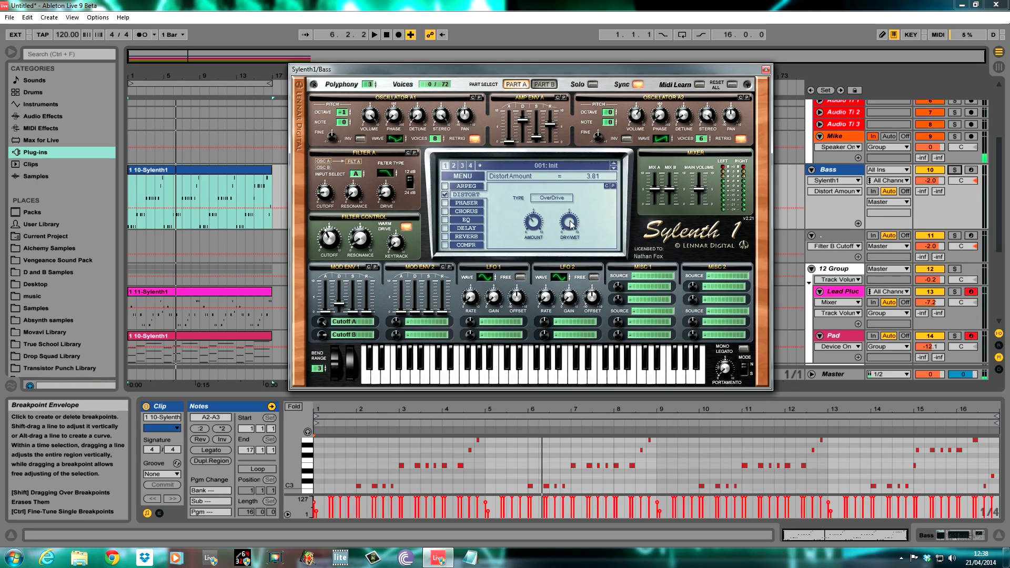
{"action": "left_click_drag", "start_coordinate": [567, 289], "coordinate": [568, 284]}
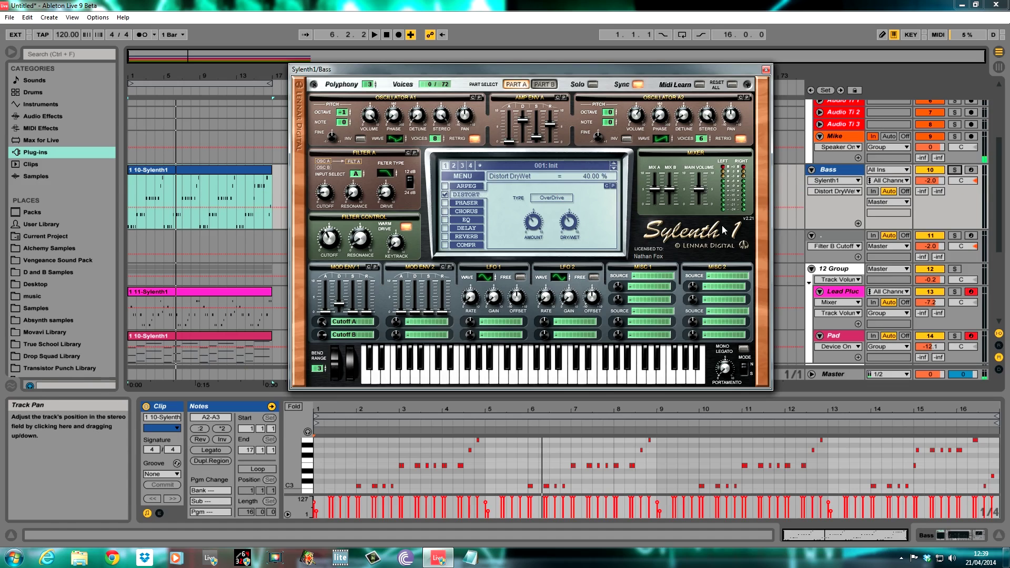
Play the Bass track soloed while raising distortion amount to 4.38 and dry/wet to 44.29 %, then stop and release the solo.
{"action": "left_click", "coordinate": [955, 170]}
{"action": "key", "text": "space"}
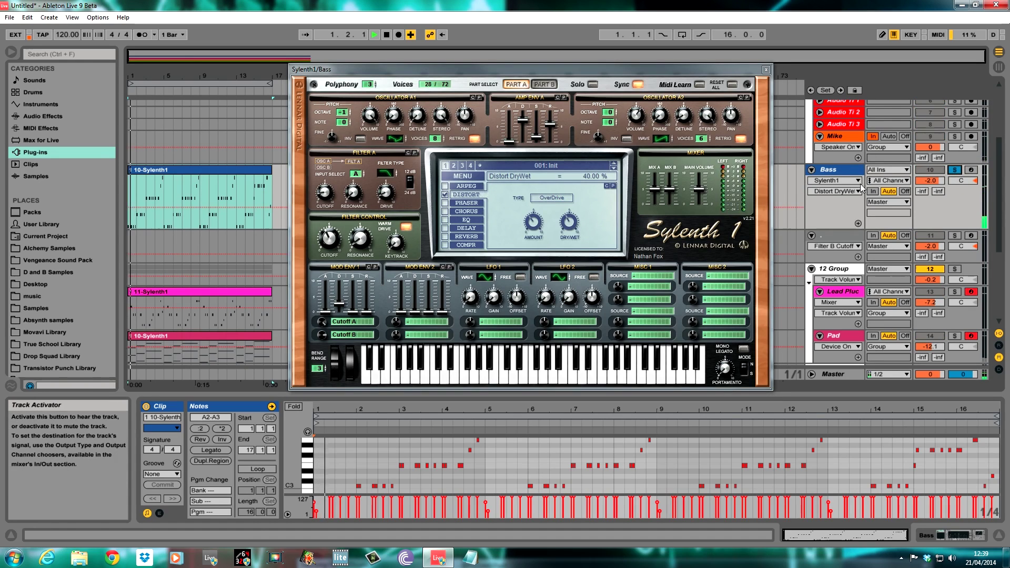
{"action": "left_click", "coordinate": [533, 224]}
{"action": "left_click", "coordinate": [567, 222]}
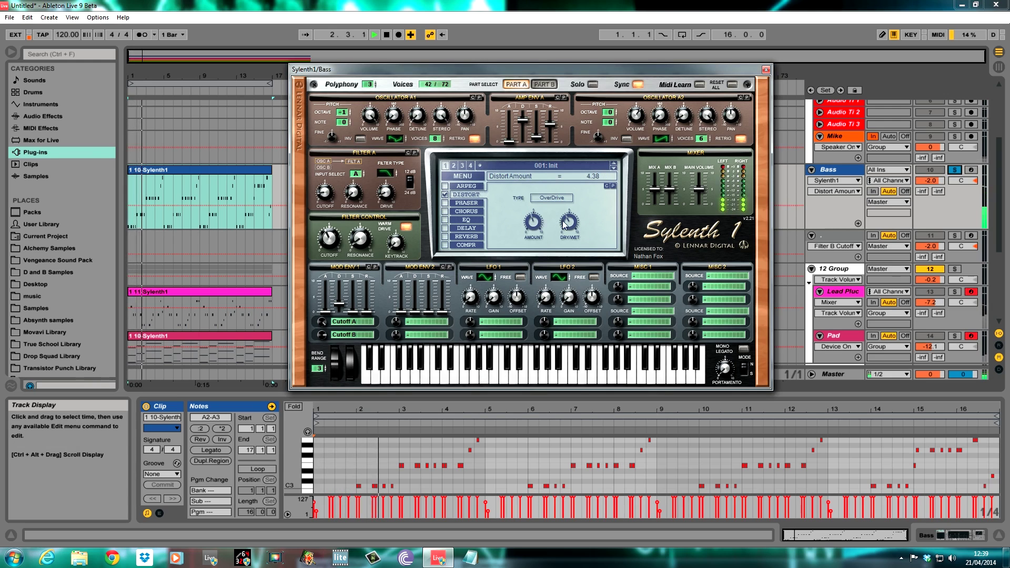
{"action": "left_click_drag", "start_coordinate": [568, 222], "coordinate": [568, 220]}
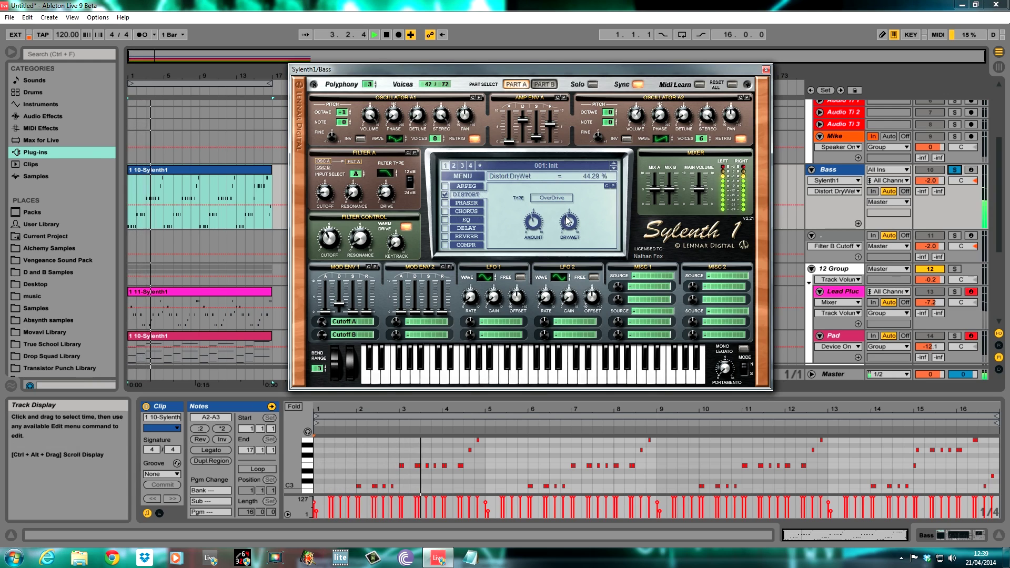
{"action": "left_click", "coordinate": [954, 170]}
{"action": "key", "text": "space"}
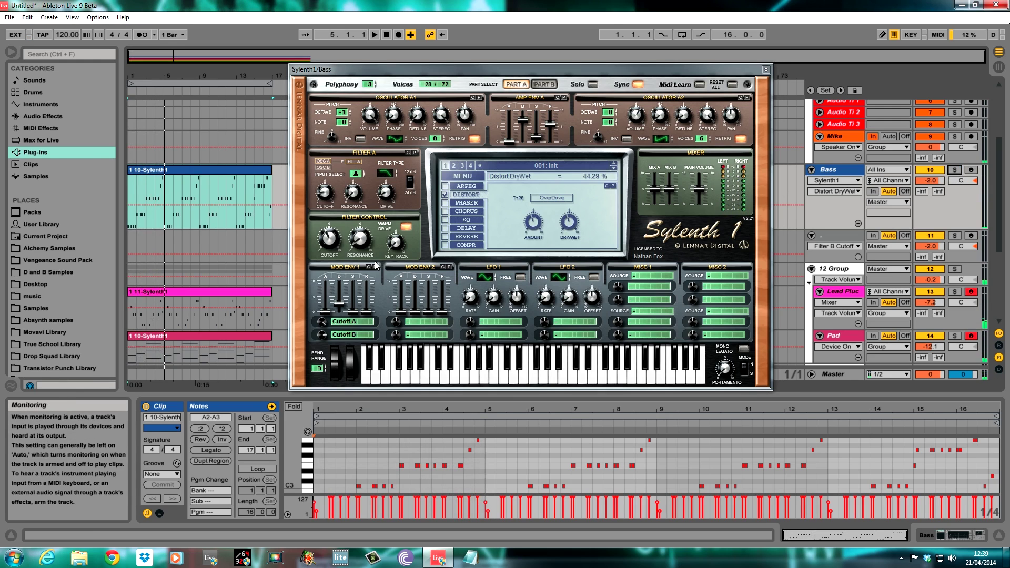
Enable the chorus effect and set its dry/wet to 43.33 %.
{"action": "left_click", "coordinate": [465, 213]}
{"action": "left_click", "coordinate": [445, 210]}
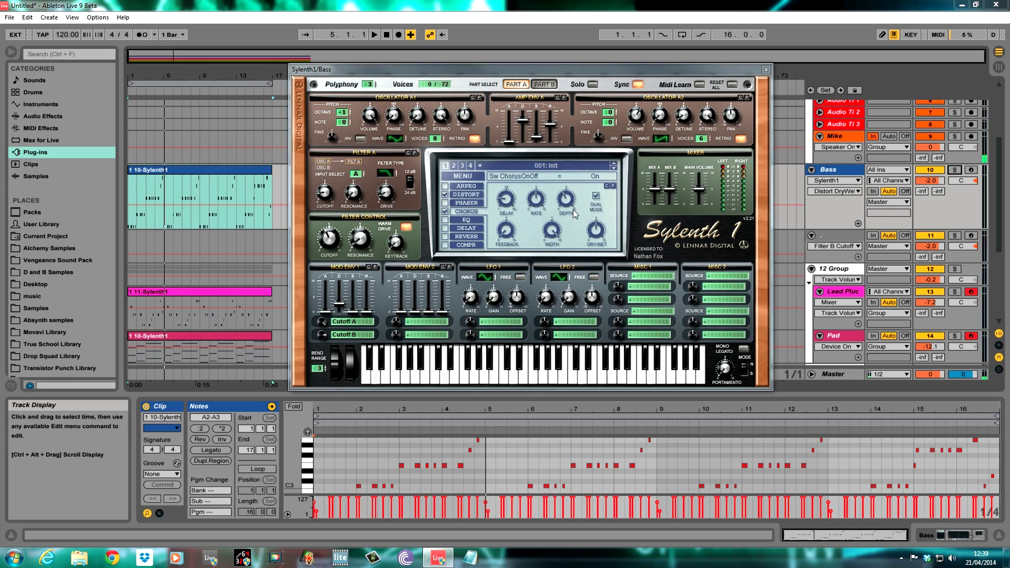
{"action": "left_click", "coordinate": [601, 237]}
{"action": "left_click_drag", "start_coordinate": [600, 238], "coordinate": [599, 241]}
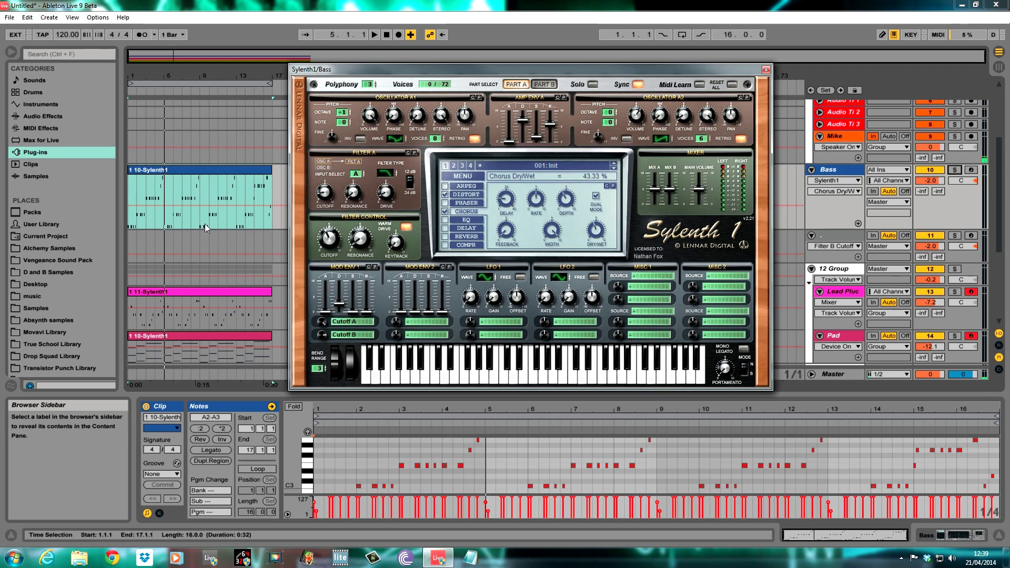
Enable the EQ, set its bass to 8.64 dB and treble frequency to 2322.33 Hz, and adjust the remaining bands.
{"action": "left_click", "coordinate": [452, 219]}
{"action": "left_click", "coordinate": [446, 219]}
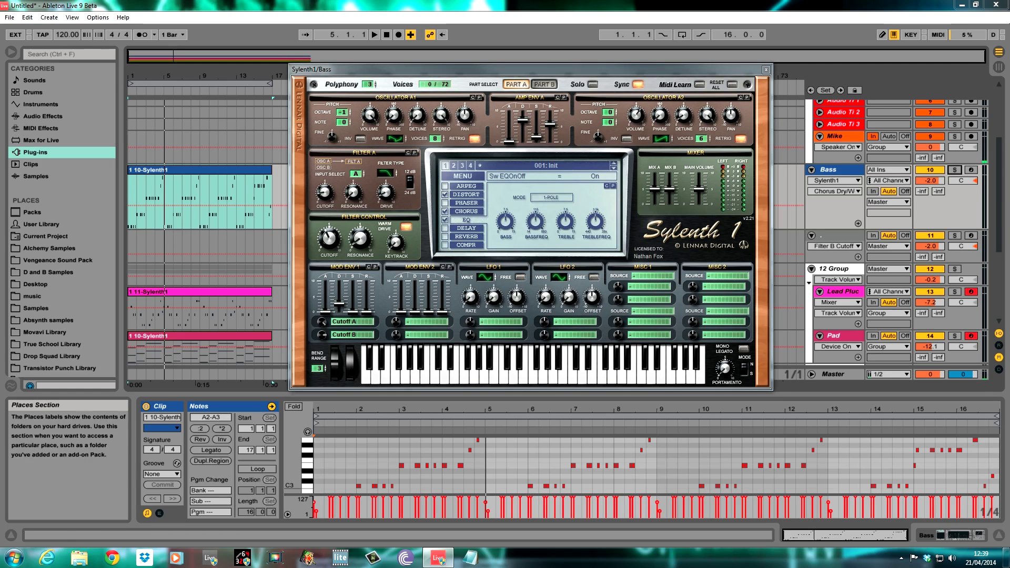
{"action": "left_click_drag", "start_coordinate": [509, 224], "coordinate": [510, 216]}
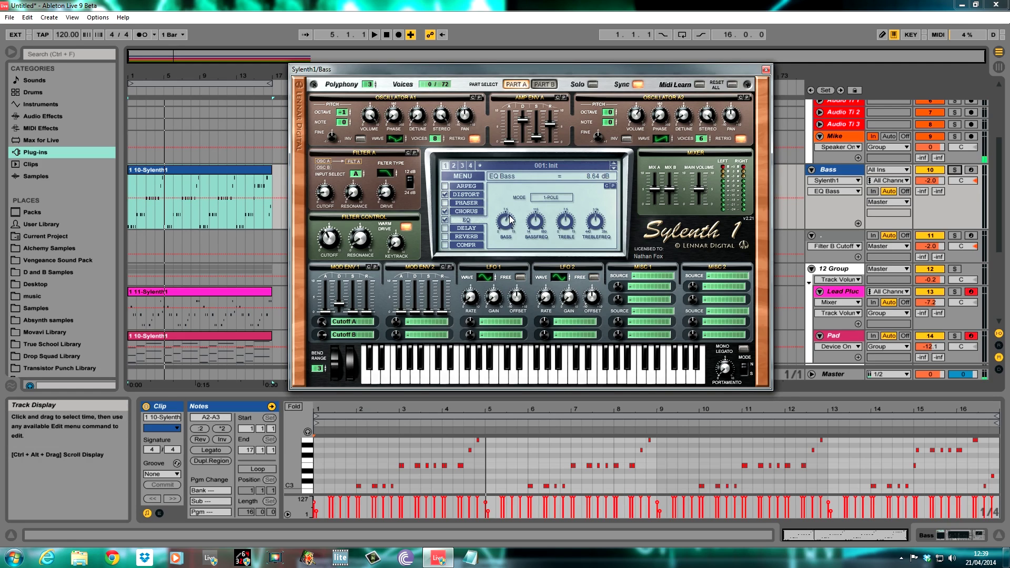
{"action": "left_click_drag", "start_coordinate": [541, 224], "coordinate": [592, 233]}
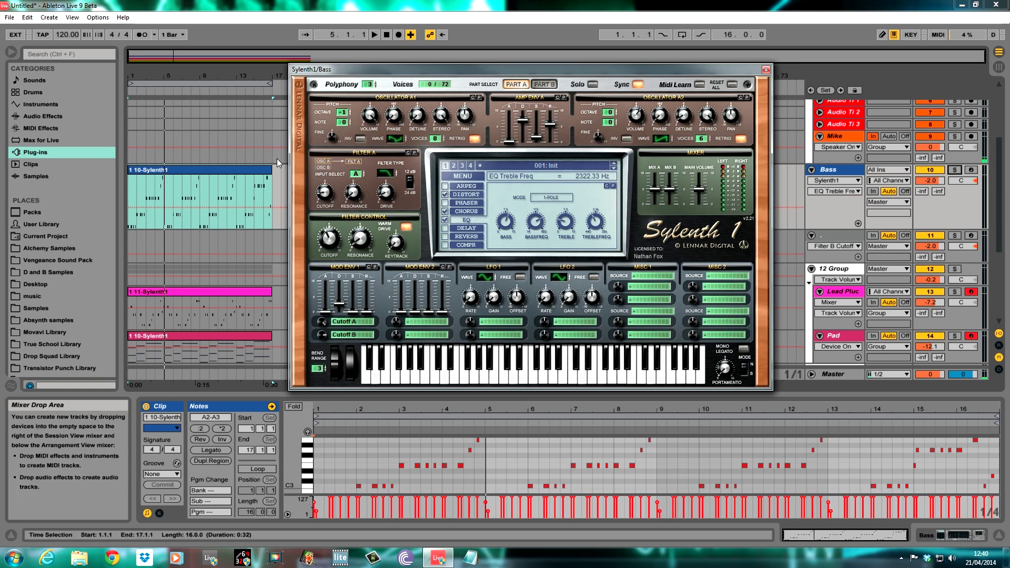
Audition the distortion, chorus and EQ with the Bass track soloed, then stop playback and release the solo.
{"action": "left_click", "coordinate": [954, 169]}
{"action": "key", "text": "space"}
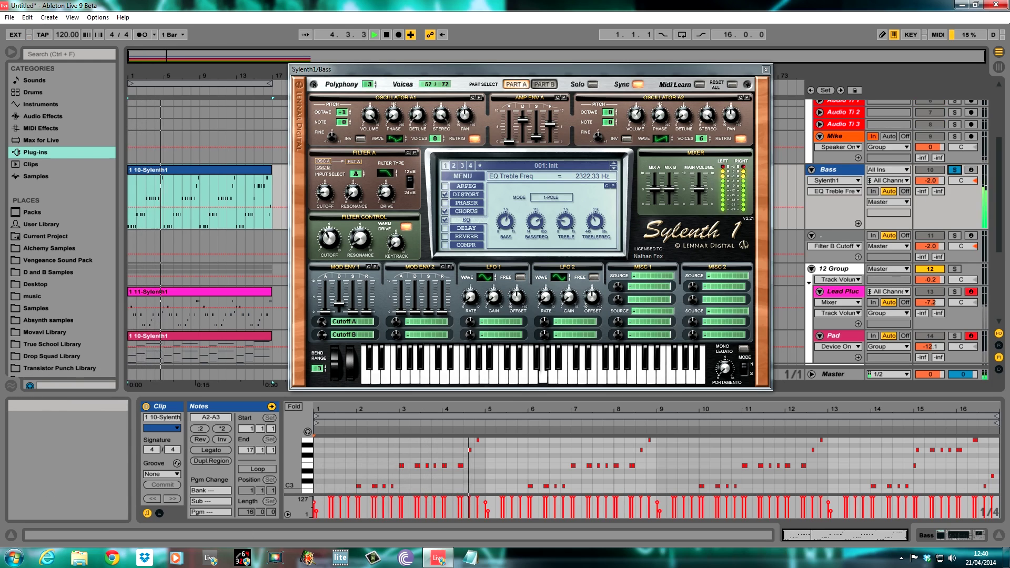
{"action": "key", "text": "space"}
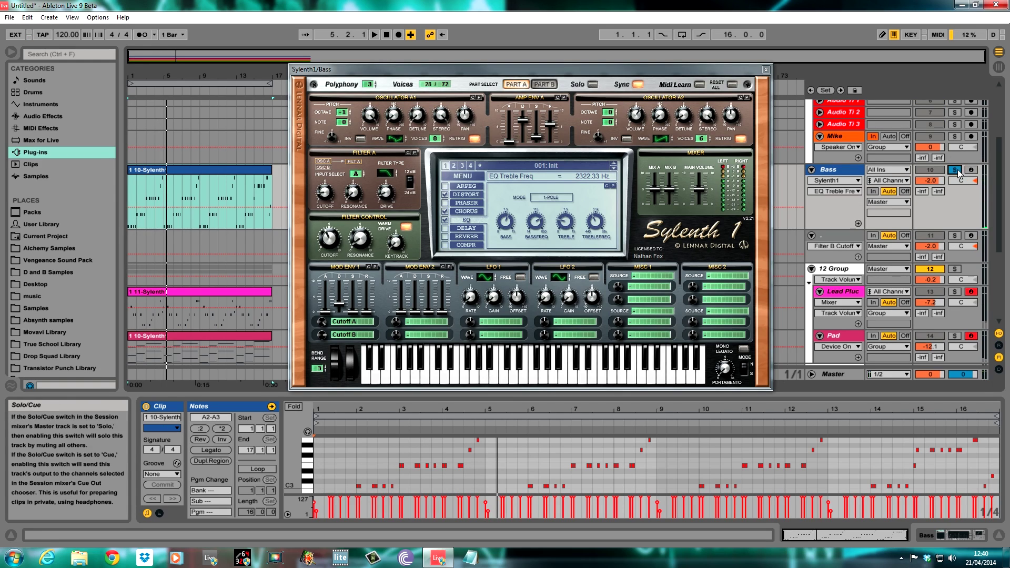
{"action": "left_click", "coordinate": [954, 170]}
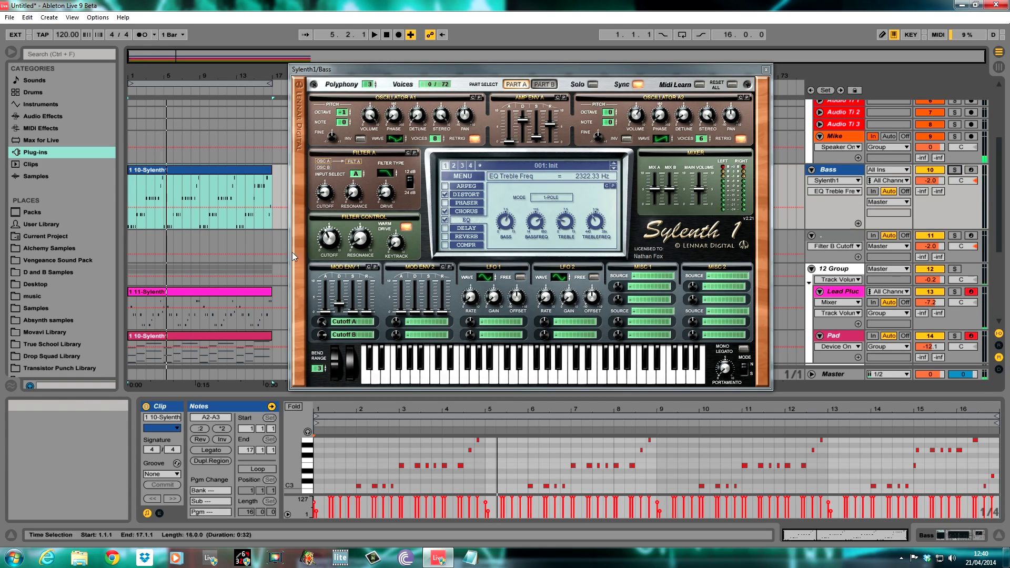
Enable the delay effect with the left time at 1/4T and the right time at 1/4.
{"action": "left_click", "coordinate": [472, 228]}
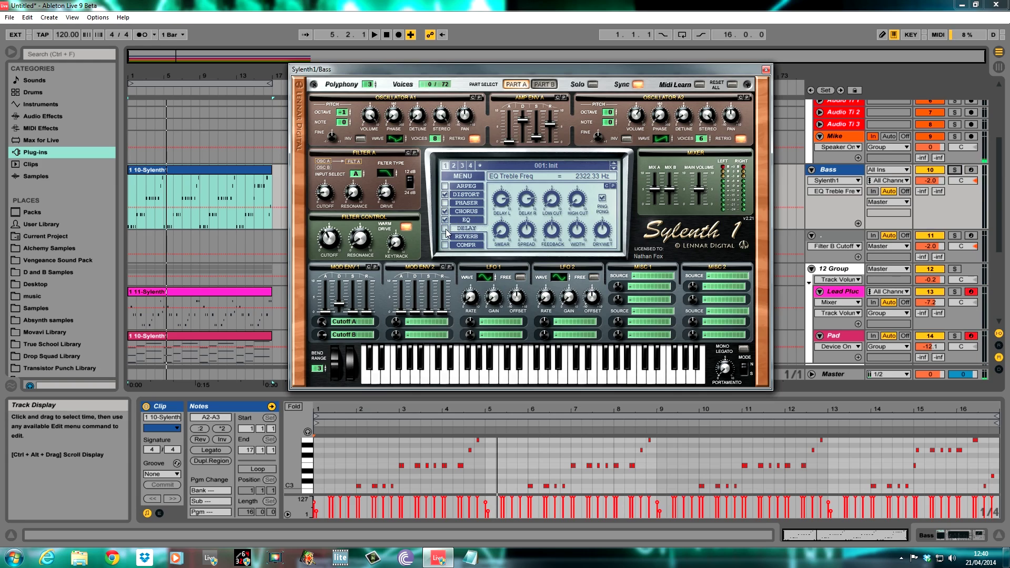
{"action": "left_click", "coordinate": [444, 228]}
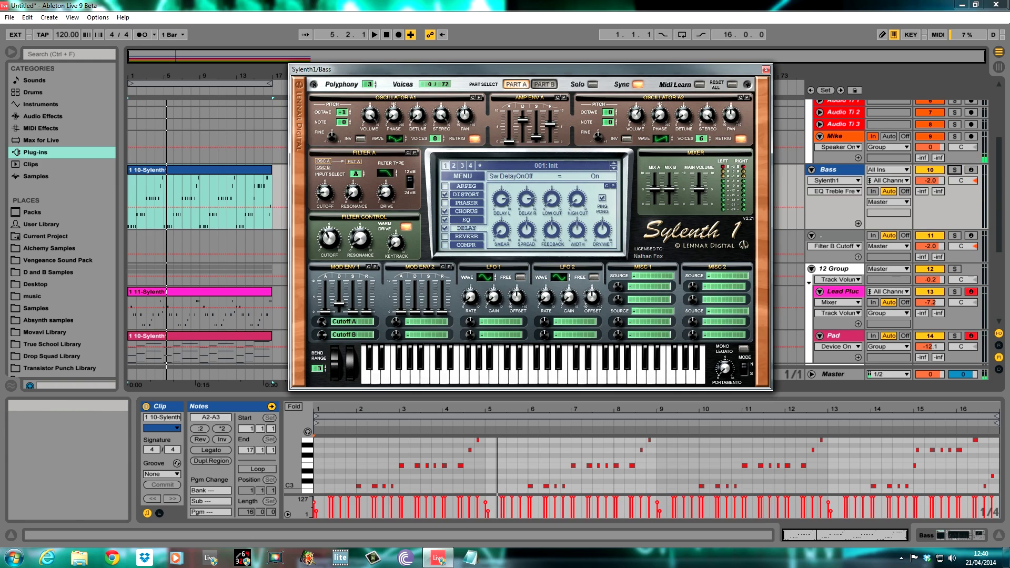
{"action": "left_click", "coordinate": [503, 205]}
{"action": "left_click_drag", "start_coordinate": [504, 206], "coordinate": [506, 219]}
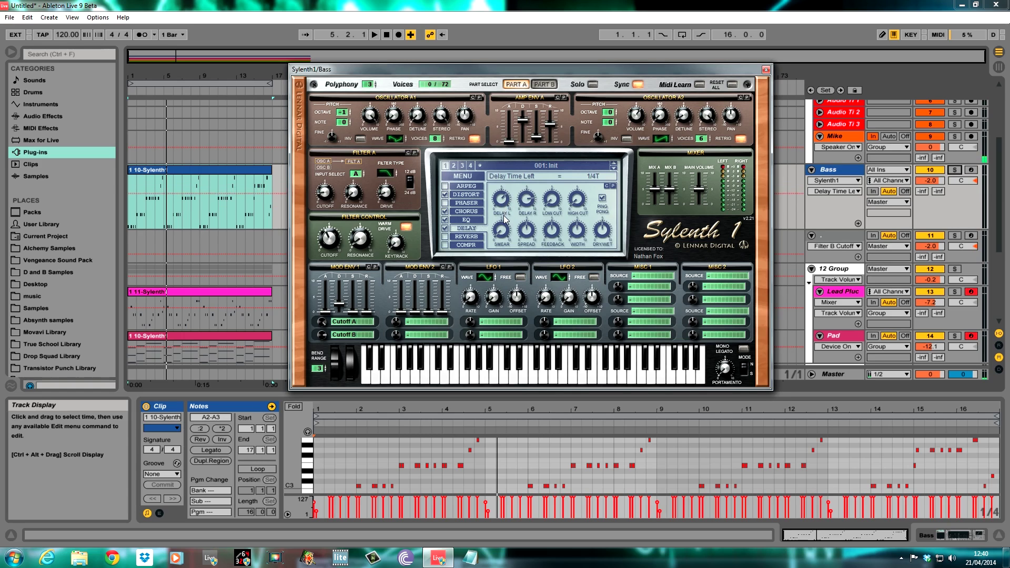
{"action": "left_click", "coordinate": [529, 208]}
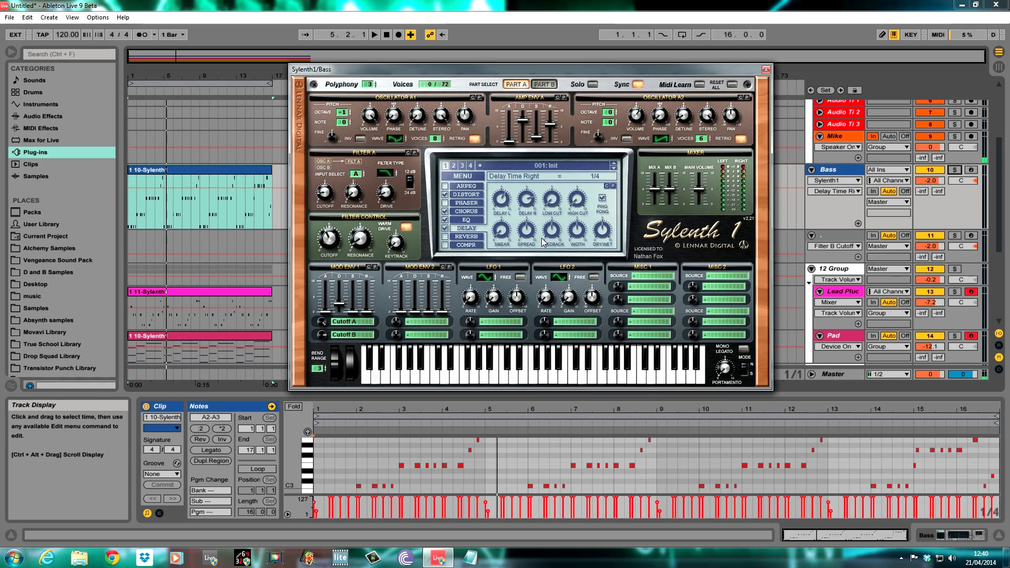
Set the delay's feedback to 54.76 %, width to 71.90 % and dry/wet to 40.95 %.
{"action": "left_click", "coordinate": [557, 237]}
{"action": "left_click_drag", "start_coordinate": [557, 237], "coordinate": [559, 232]}
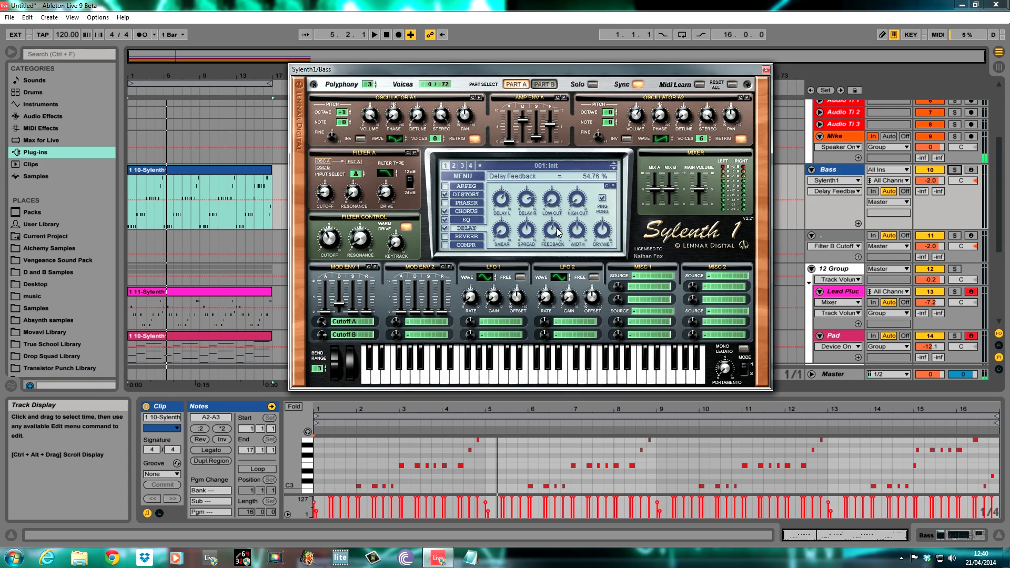
{"action": "mouse_move", "coordinate": [558, 231]}
{"action": "left_mouse_down"}
{"action": "mouse_move", "coordinate": [576, 231]}
{"action": "mouse_move", "coordinate": [581, 213]}
{"action": "mouse_move", "coordinate": [576, 231]}
{"action": "left_mouse_up"}
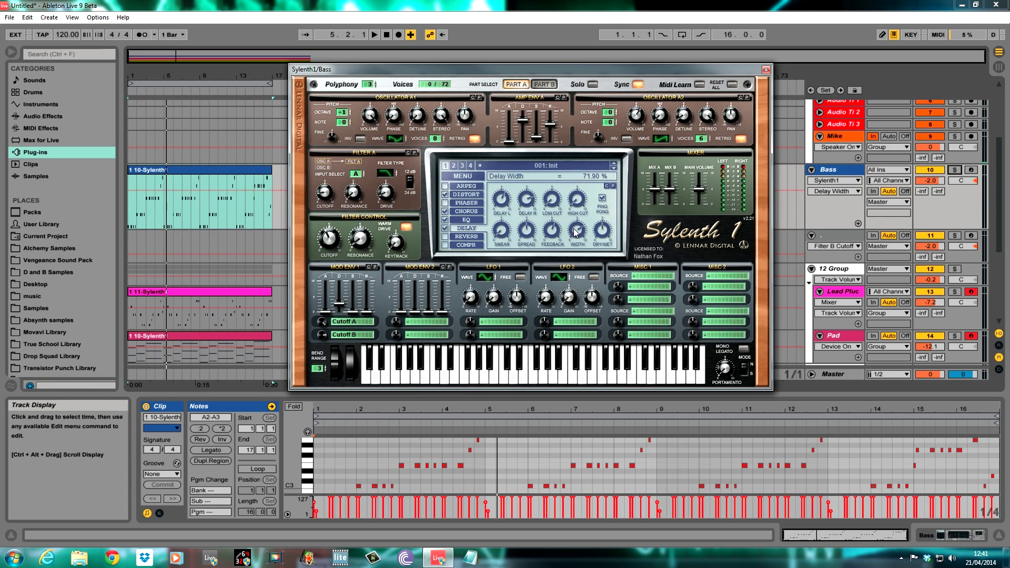
{"action": "left_click", "coordinate": [604, 235]}
{"action": "left_click_drag", "start_coordinate": [605, 235], "coordinate": [605, 238]}
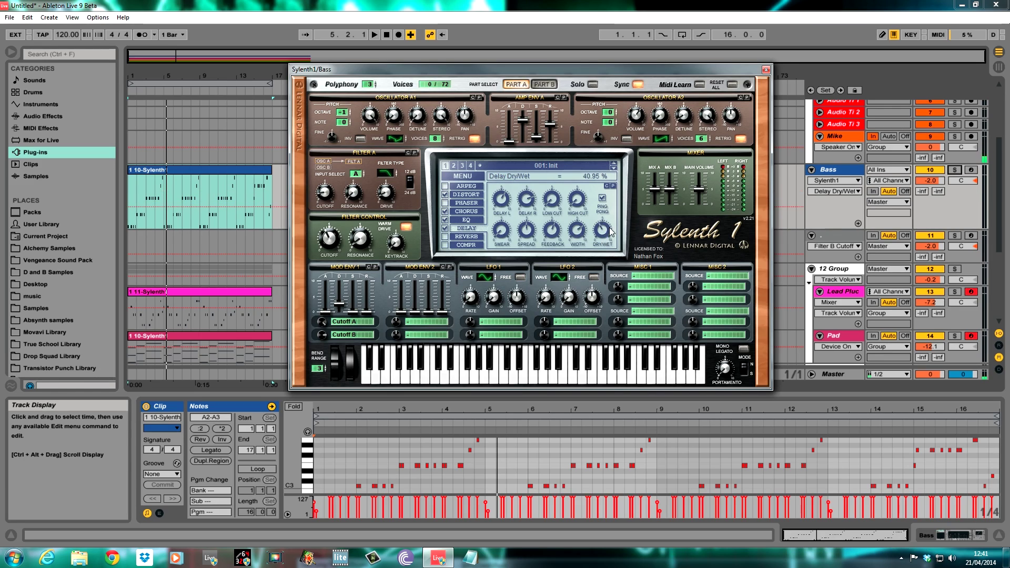
Audition the delay effect with the Bass track soloed.
{"action": "left_click", "coordinate": [955, 170]}
{"action": "key", "text": "space"}
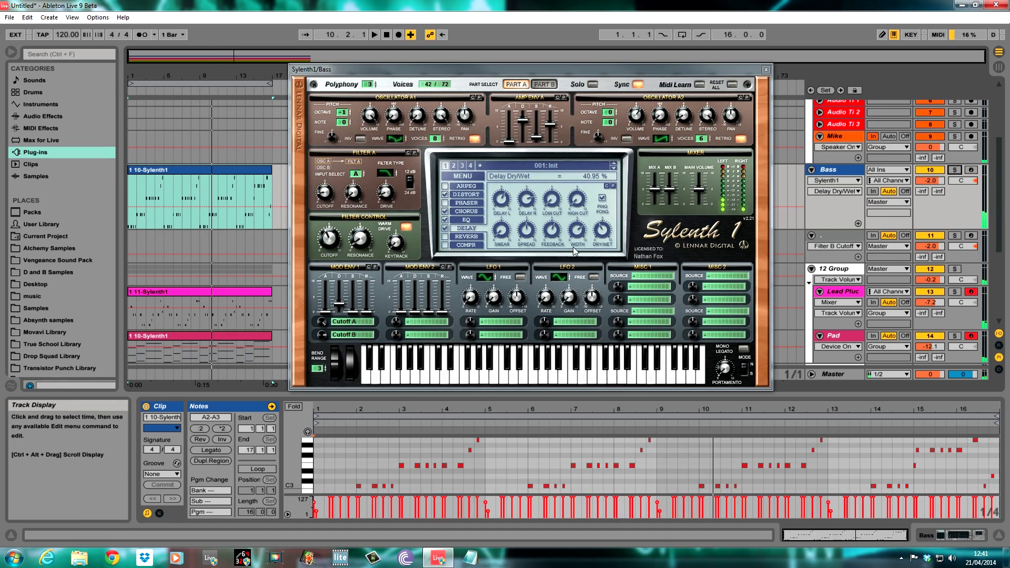
Enable the reverb effect on the Bass synth and set its dry/wet to 41.90 % and damp to 6.48.
{"action": "left_click", "coordinate": [466, 236]}
{"action": "left_click", "coordinate": [445, 237]}
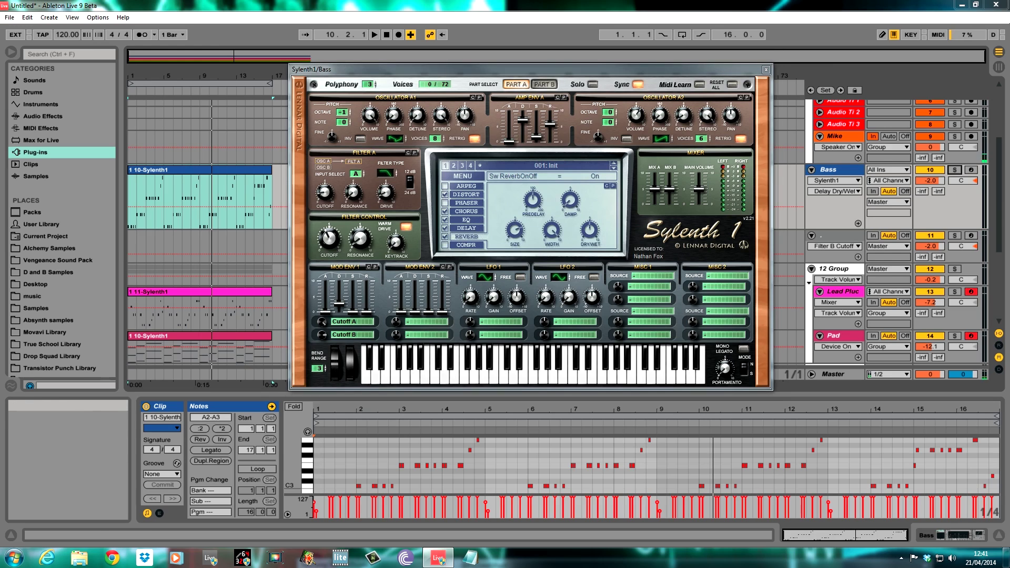
{"action": "left_click_drag", "start_coordinate": [591, 233], "coordinate": [591, 238]}
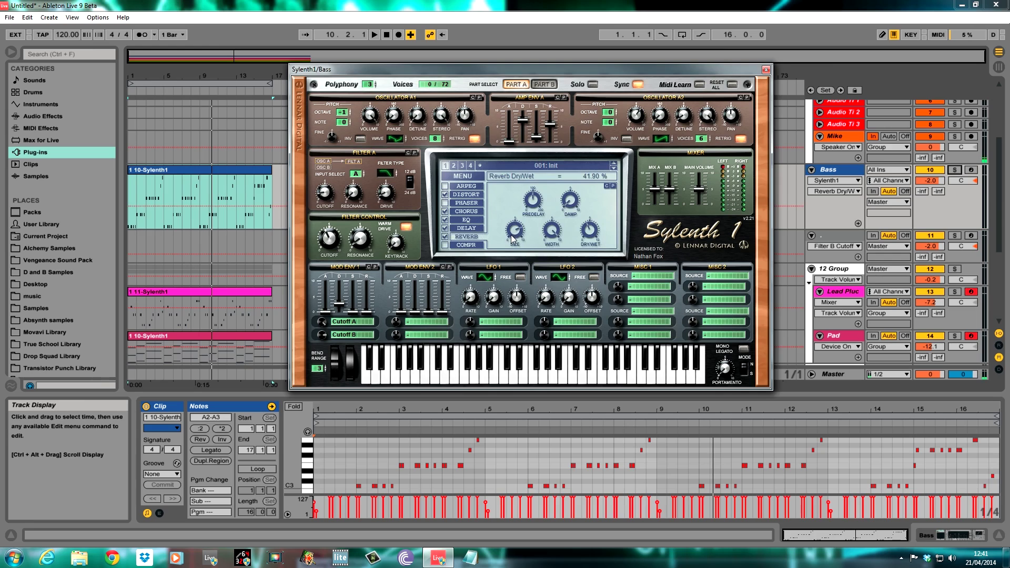
{"action": "left_click", "coordinate": [556, 231]}
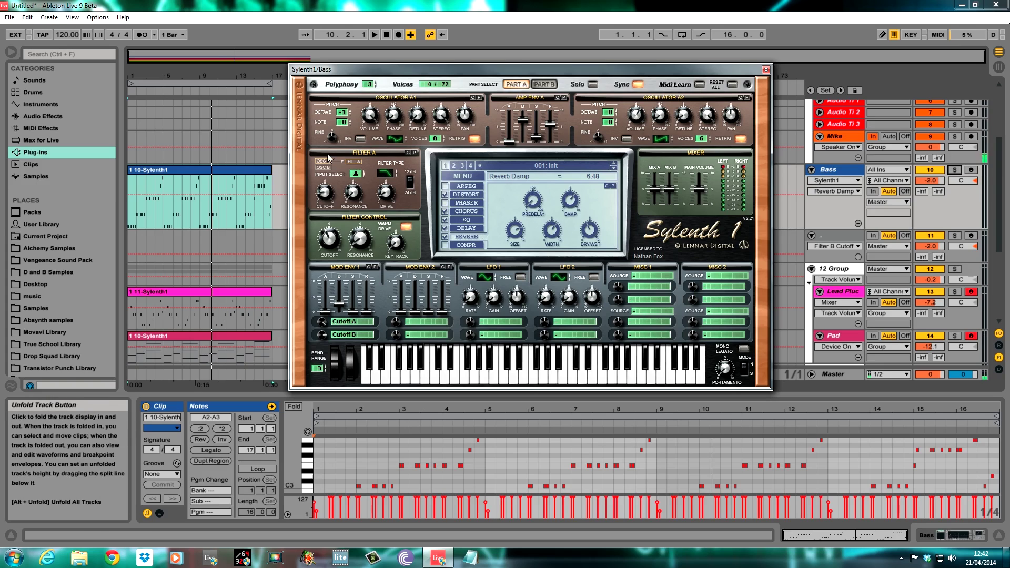
Play the soloed Bass track from the start to audition the reverb, show its device chain, then stop playback and release the solo.
{"action": "left_click_drag", "start_coordinate": [526, 71], "coordinate": [539, 63]}
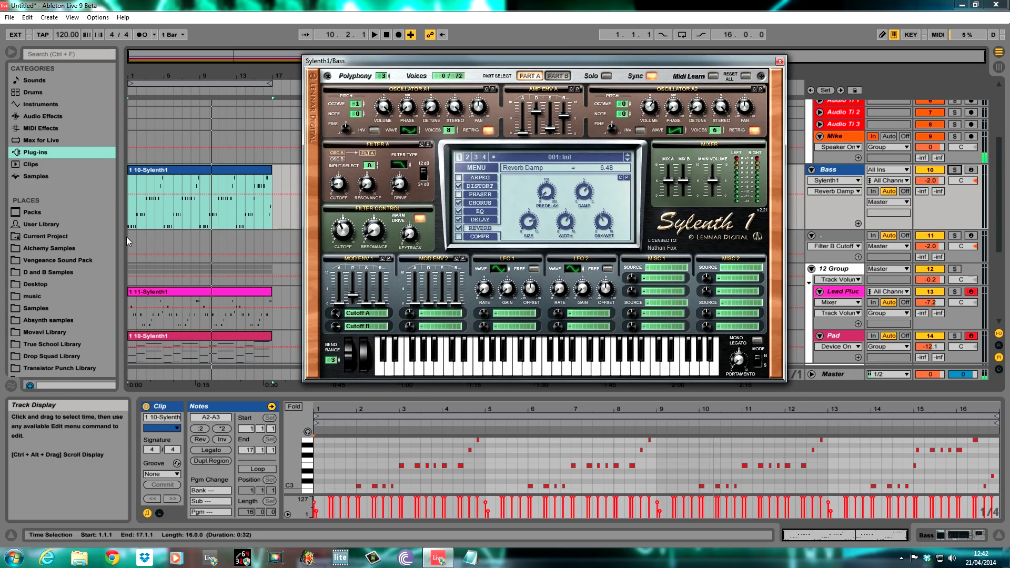
{"action": "left_click", "coordinate": [279, 207]}
{"action": "key", "text": "space"}
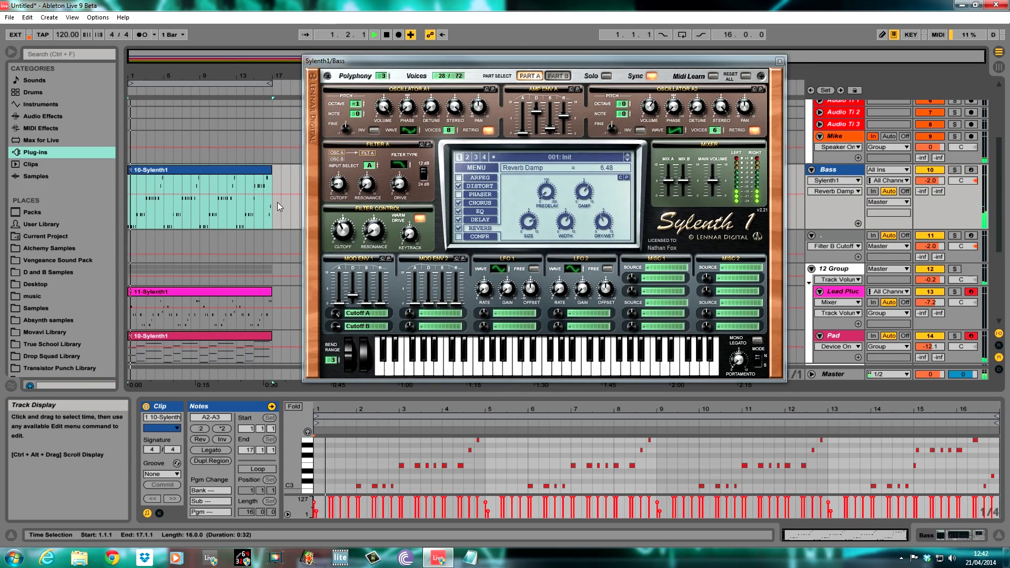
{"action": "left_click", "coordinate": [956, 171]}
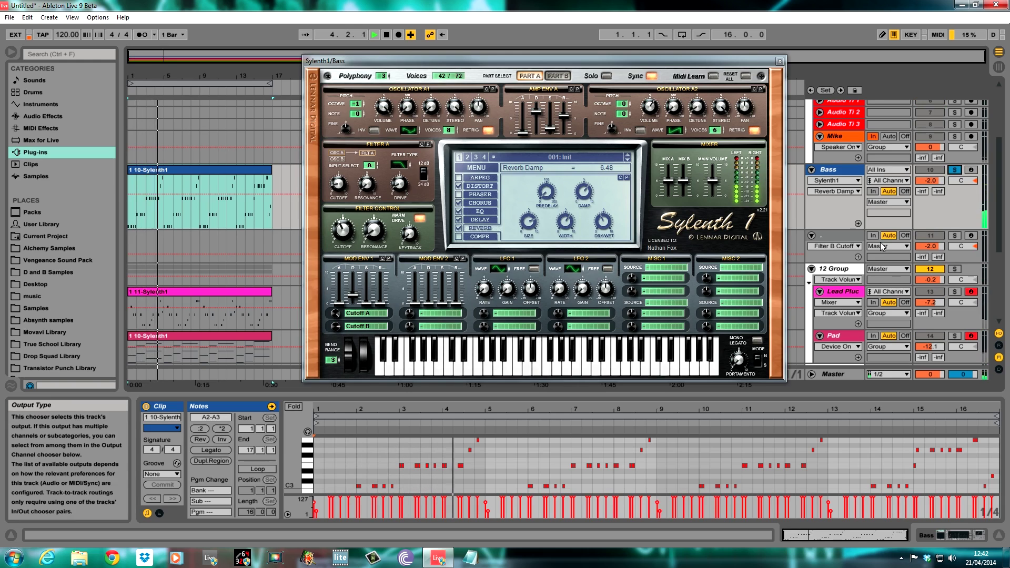
{"action": "double_click", "coordinate": [827, 174]}
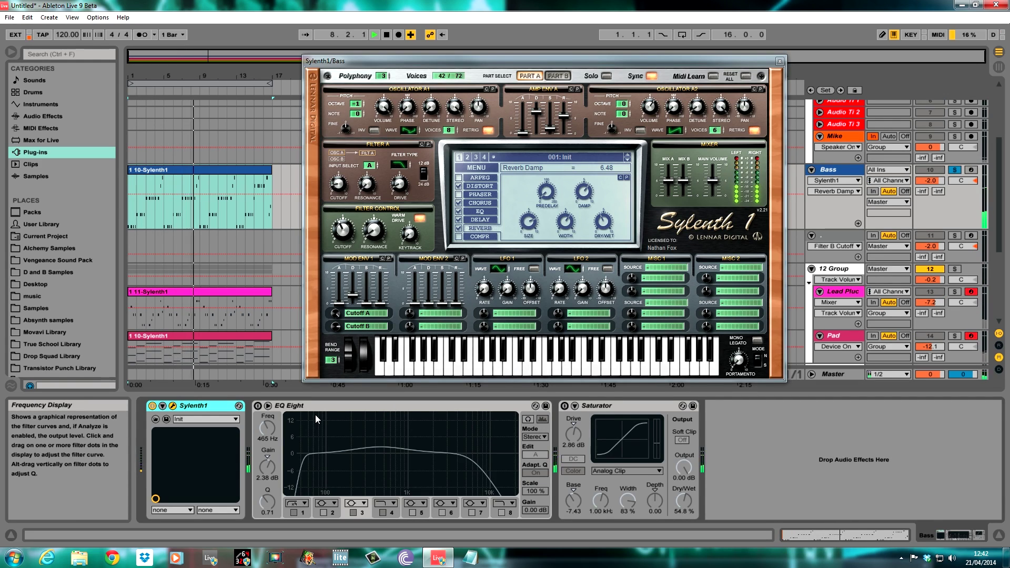
{"action": "key", "text": "space"}
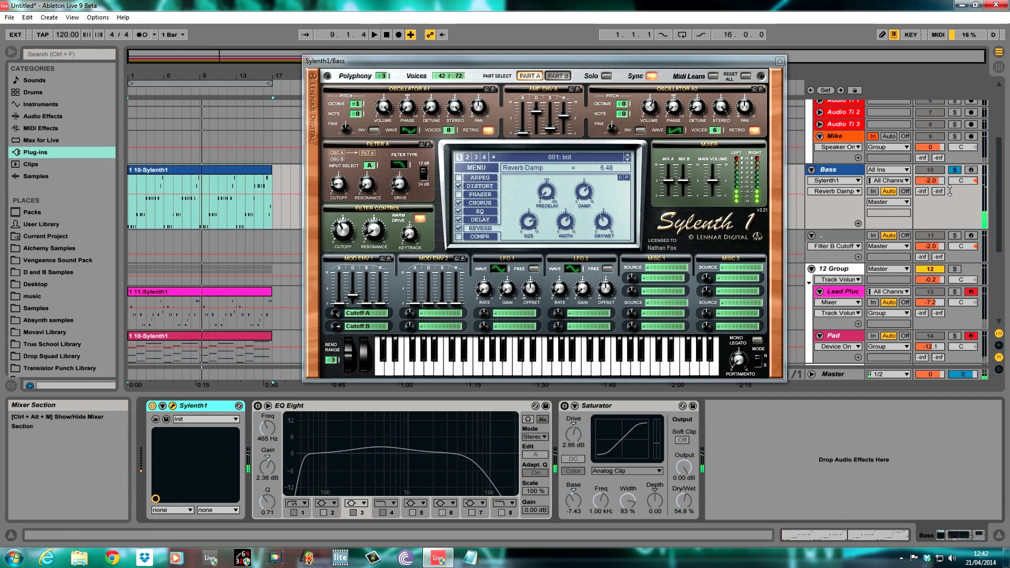
{"action": "left_click", "coordinate": [957, 173]}
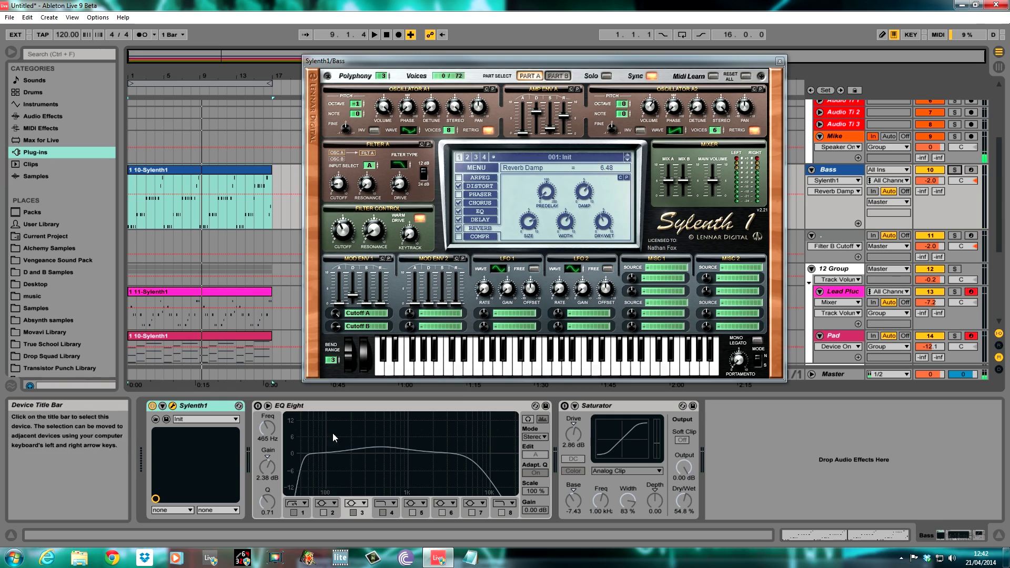
Enable EQ Eight on the Bass track, set band 1 to 74.8 Hz and band 3 to 432 Hz with 3.84 dB gain, checking it during playback.
{"action": "left_click", "coordinate": [258, 406]}
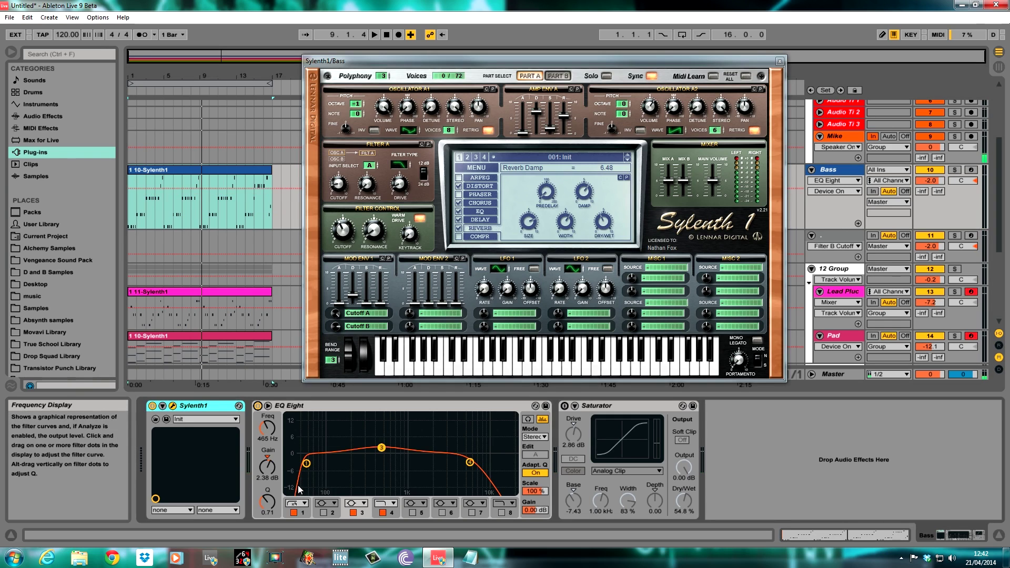
{"action": "left_click_drag", "start_coordinate": [306, 465], "coordinate": [309, 463]}
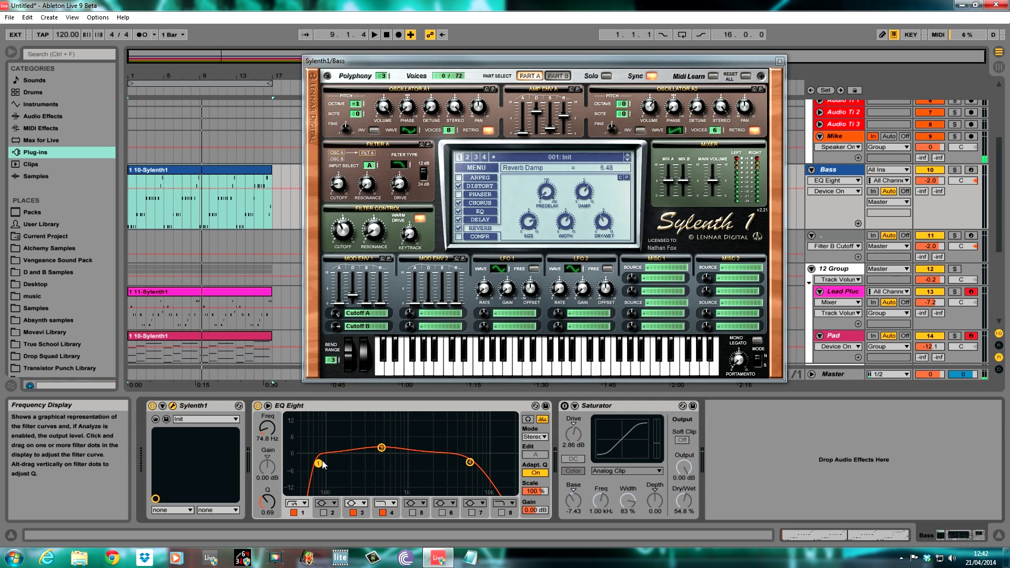
{"action": "key", "text": "space"}
{"action": "mouse_move", "coordinate": [381, 450]}
{"action": "left_mouse_down"}
{"action": "mouse_move", "coordinate": [383, 428]}
{"action": "mouse_move", "coordinate": [379, 443]}
{"action": "left_mouse_up"}
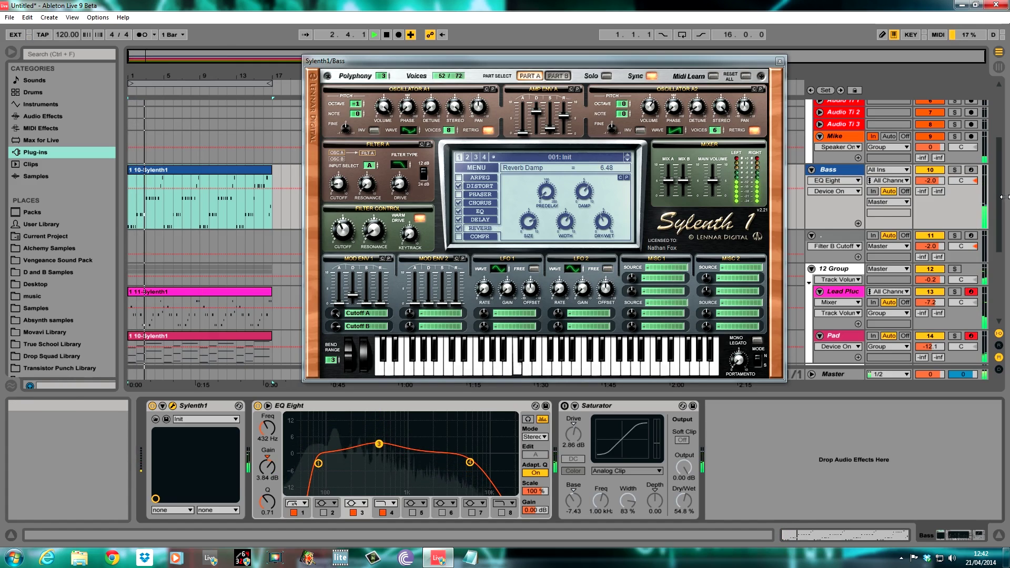
{"action": "key", "text": "space"}
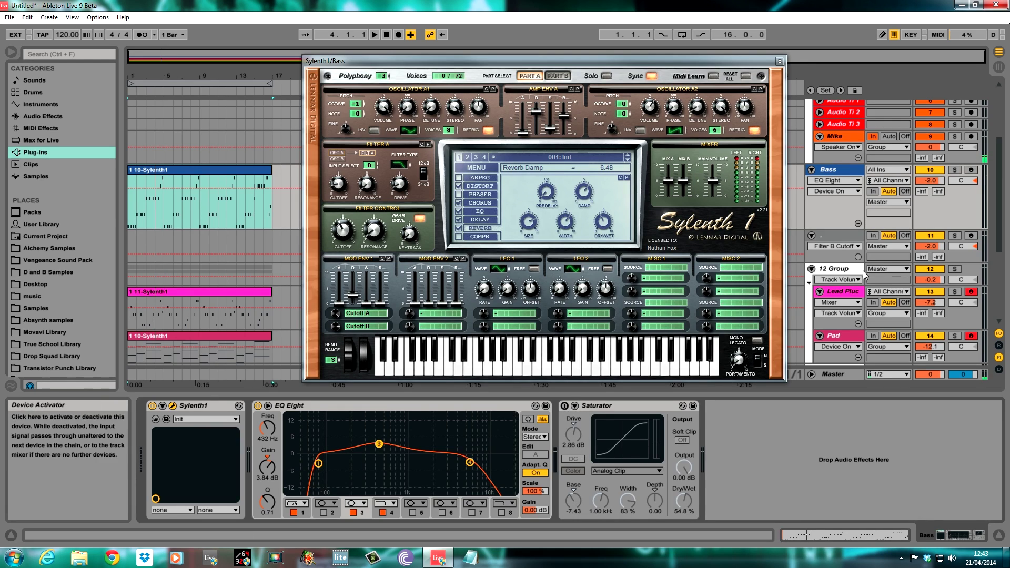
Enable the Saturator on the soloed Bass track, set drive to 4.00 dB and dry/wet to 57.1 % during playback, then release the solo.
{"action": "left_click", "coordinate": [954, 170]}
{"action": "key", "text": "space"}
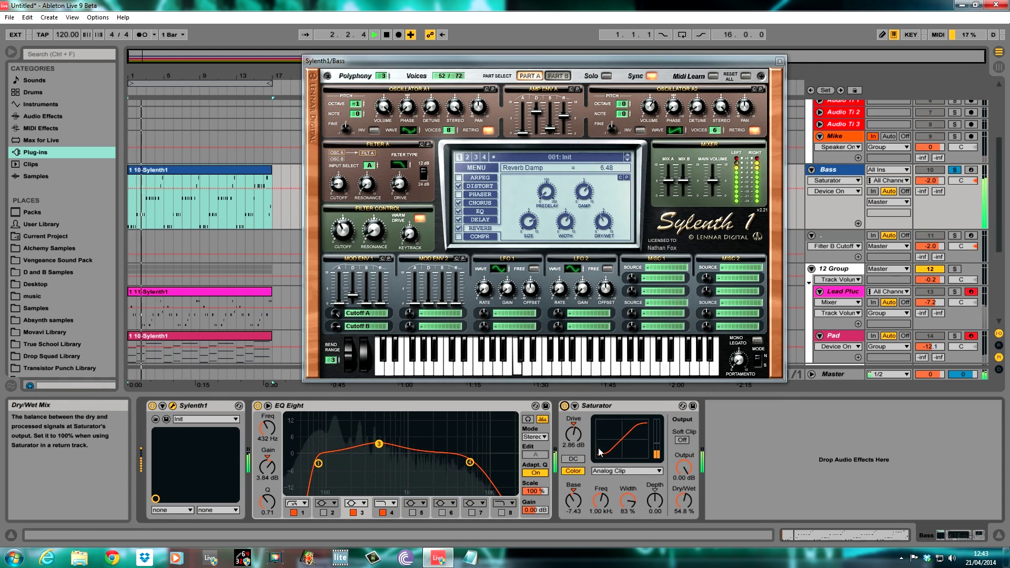
{"action": "left_click", "coordinate": [564, 406]}
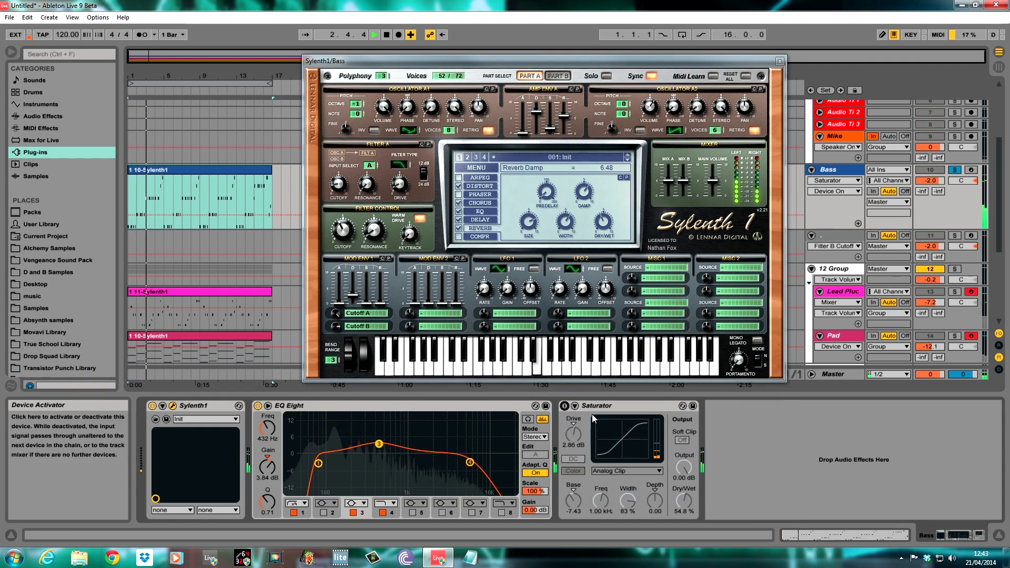
{"action": "left_click", "coordinate": [565, 406]}
{"action": "left_click_drag", "start_coordinate": [573, 434], "coordinate": [573, 423]}
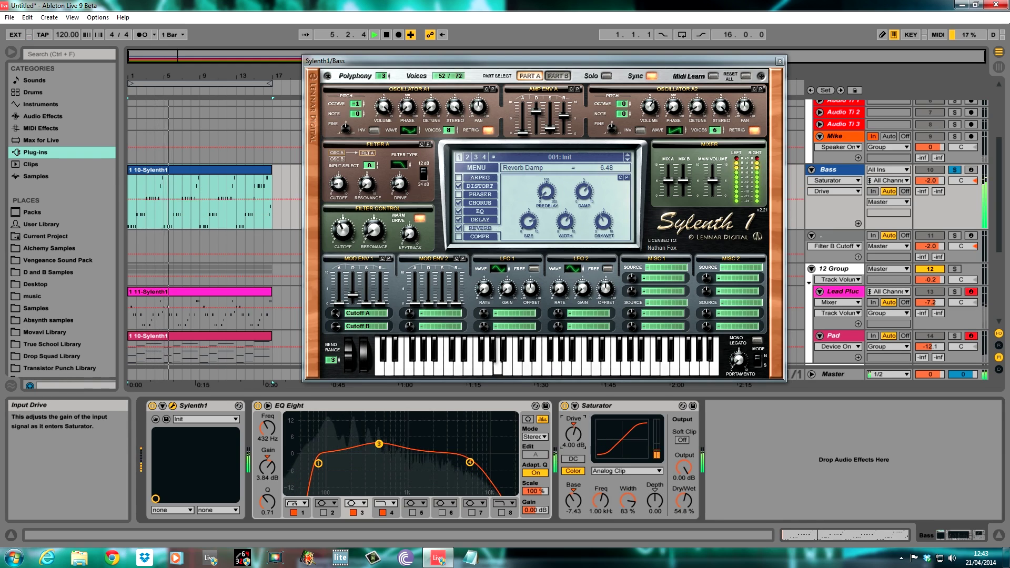
{"action": "left_click_drag", "start_coordinate": [684, 501], "coordinate": [684, 498]}
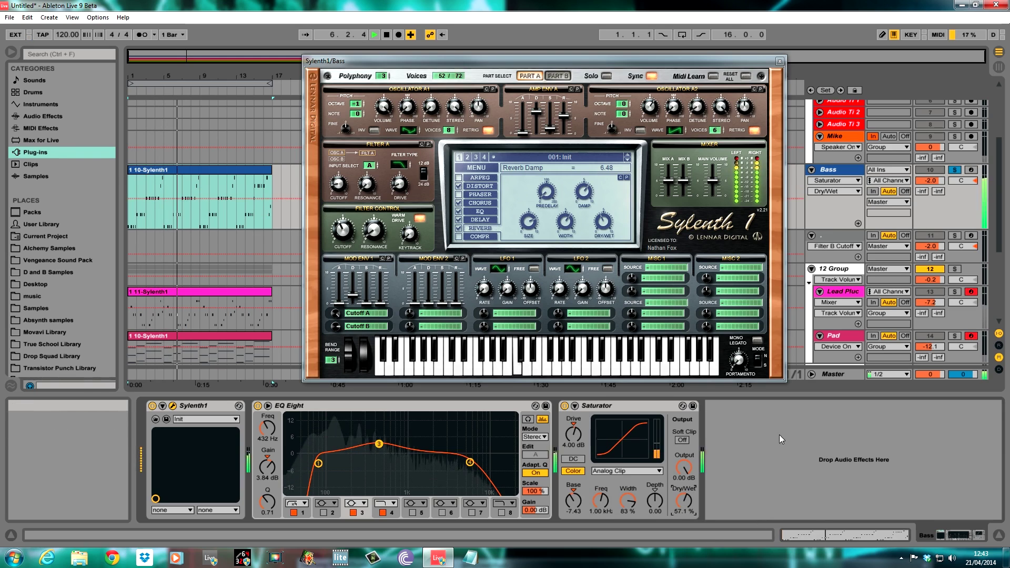
{"action": "left_click", "coordinate": [955, 170]}
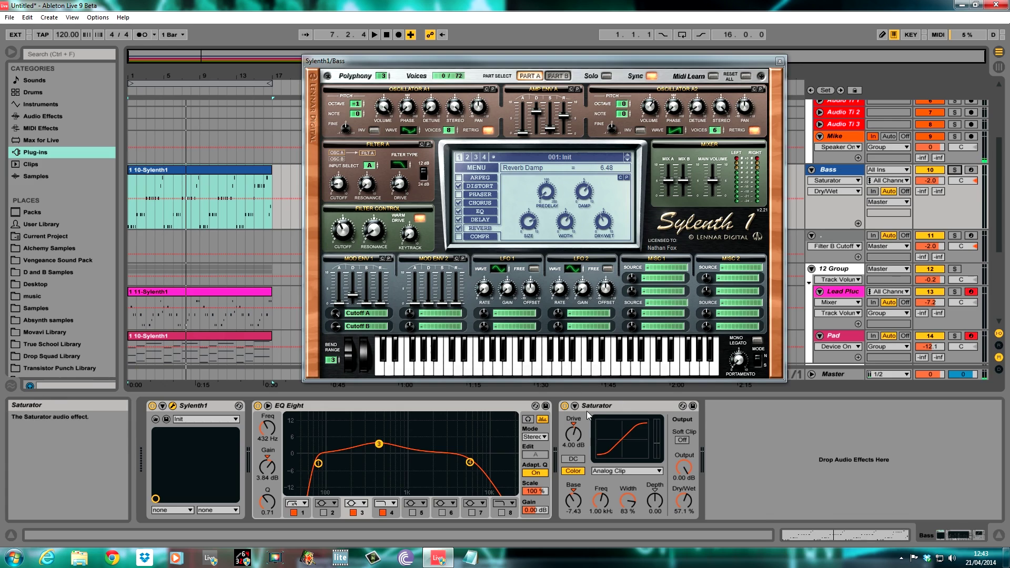
Play the whole arrangement from bar 1 to hear the bass in the full mix, then stop playback at bar 17.
{"action": "left_click_drag", "start_coordinate": [535, 64], "coordinate": [522, 64]}
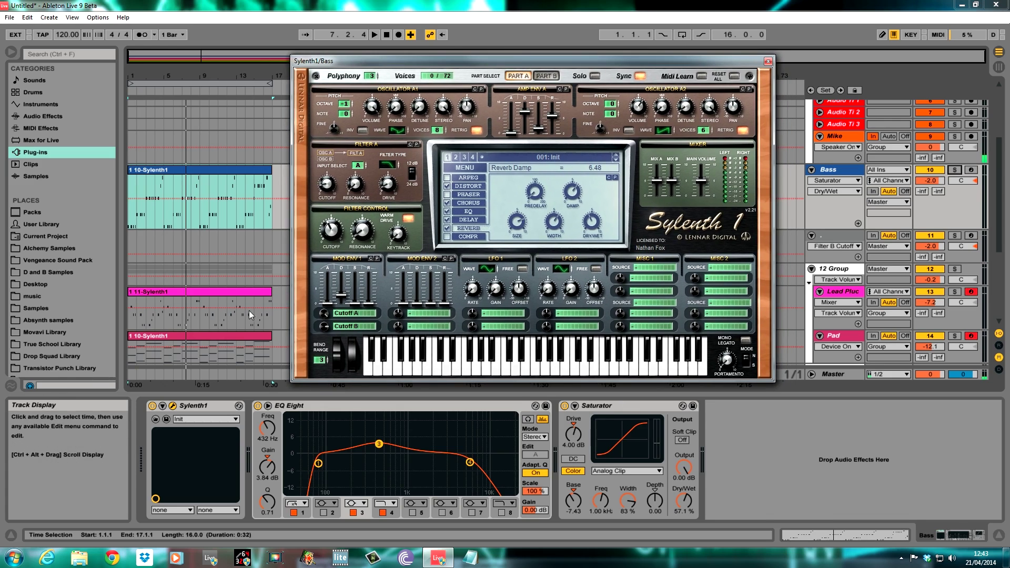
{"action": "left_click", "coordinate": [256, 270]}
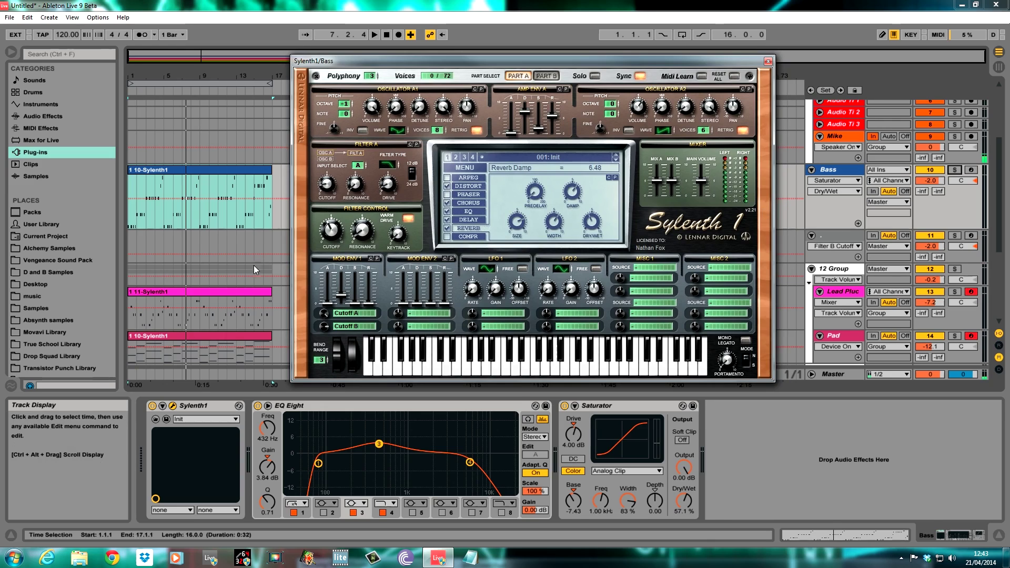
{"action": "left_click", "coordinate": [129, 237]}
{"action": "key", "text": "space"}
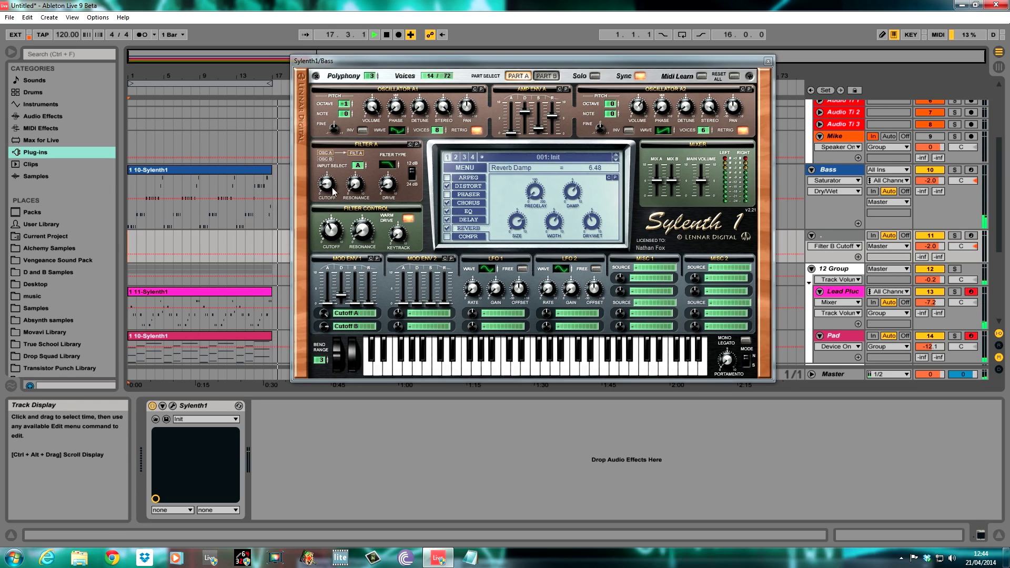
{"action": "left_click", "coordinate": [273, 249]}
{"action": "key", "text": "space"}
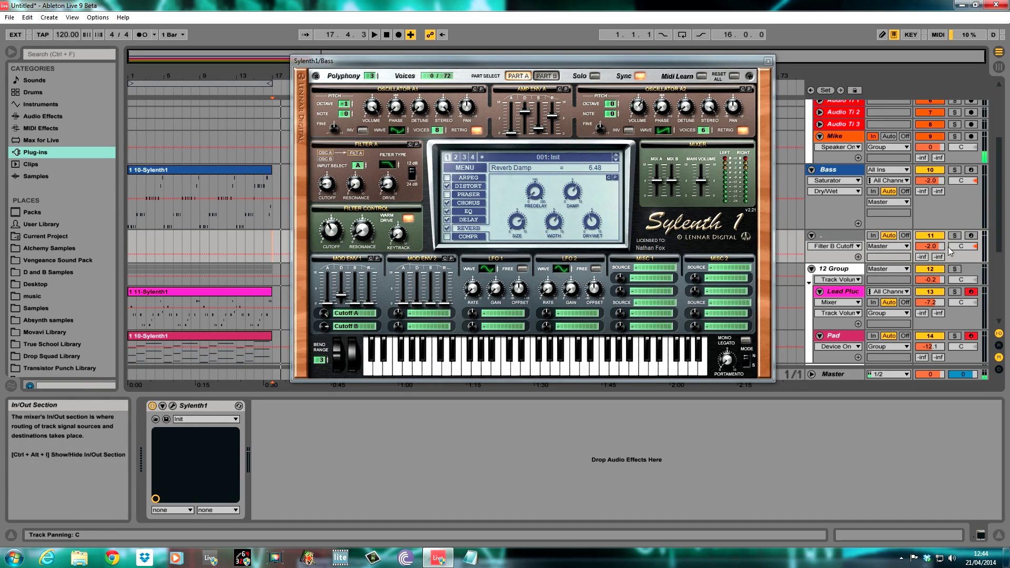
Select the Lead Pluck track, open its Sylenth1 window above the arrangement and bring the rest of its device chain into view.
{"action": "left_click_drag", "start_coordinate": [538, 67], "coordinate": [531, 75]}
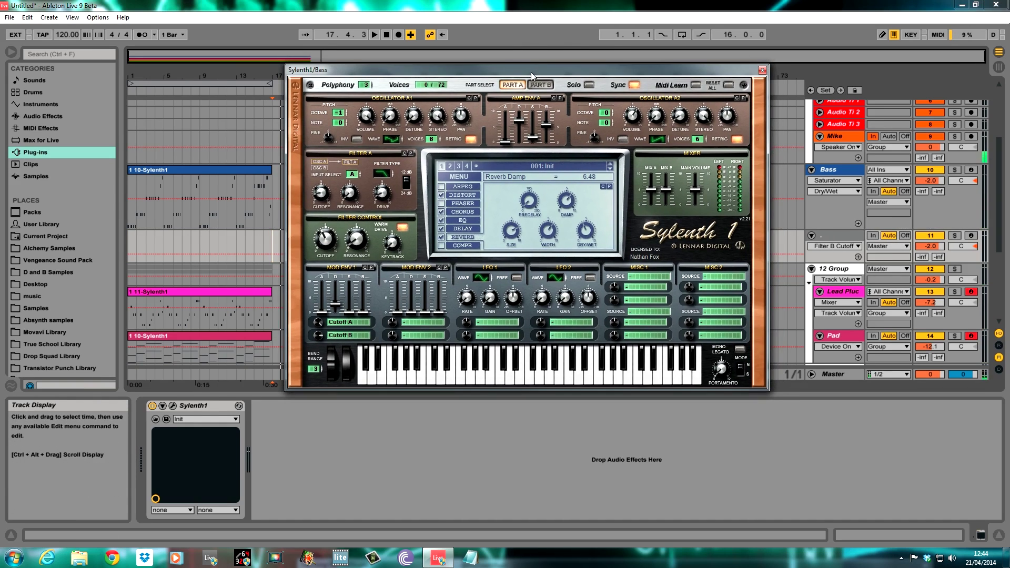
{"action": "left_click", "coordinate": [841, 292]}
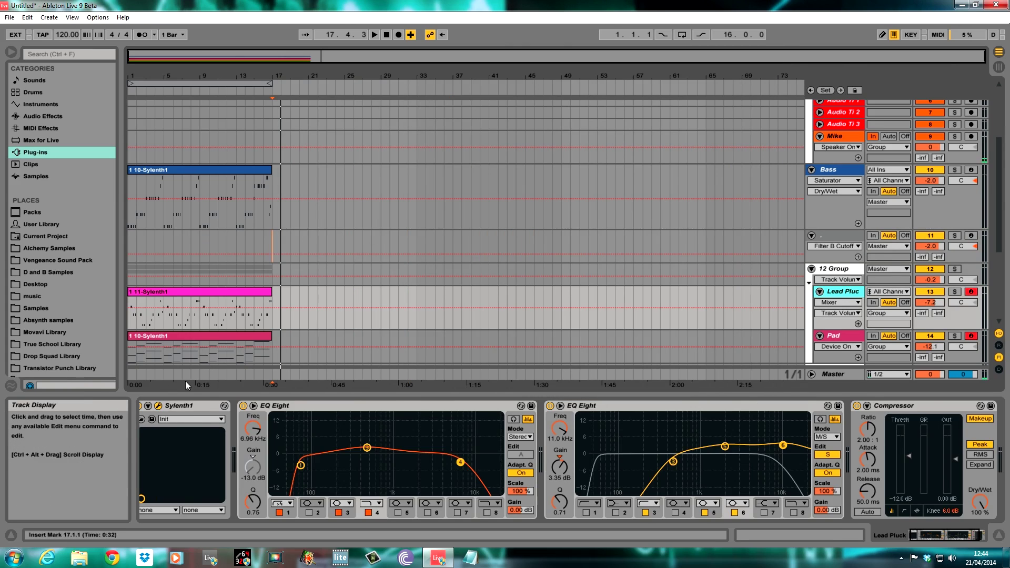
{"action": "left_click", "coordinate": [158, 405]}
{"action": "left_click_drag", "start_coordinate": [667, 231], "coordinate": [500, 52]}
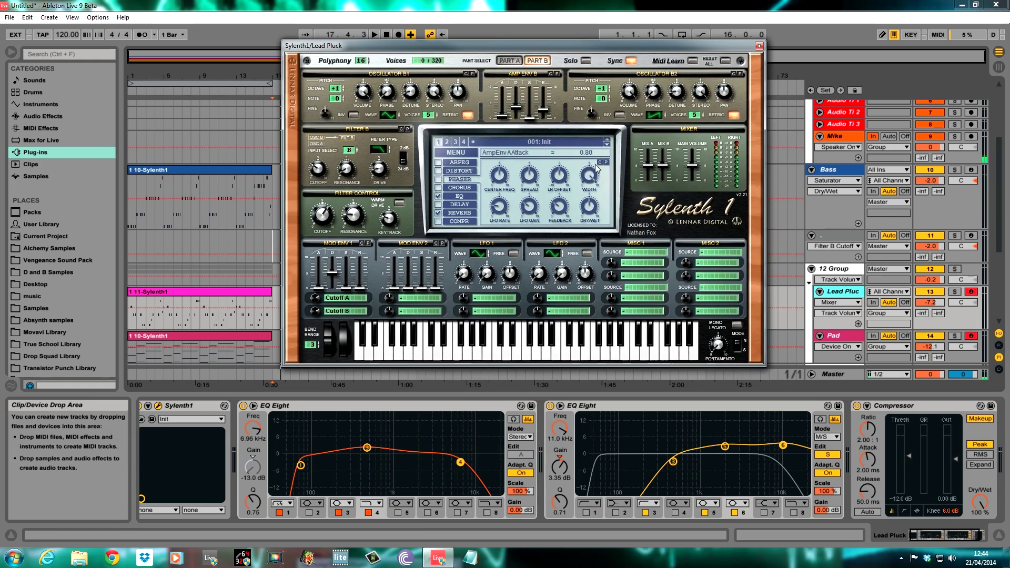
{"action": "left_click", "coordinate": [953, 536]}
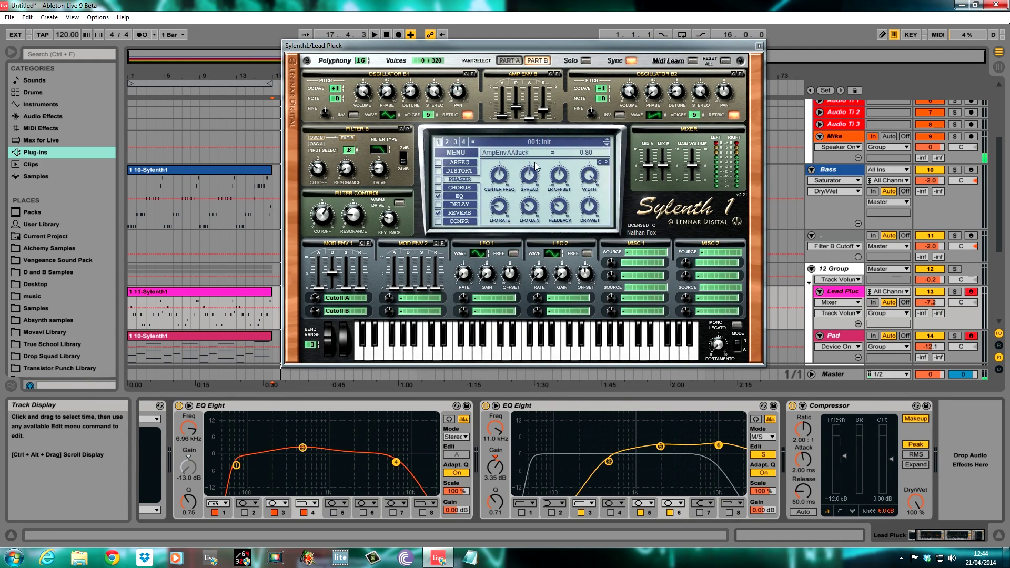
{"action": "left_click_drag", "start_coordinate": [491, 45], "coordinate": [487, 68]}
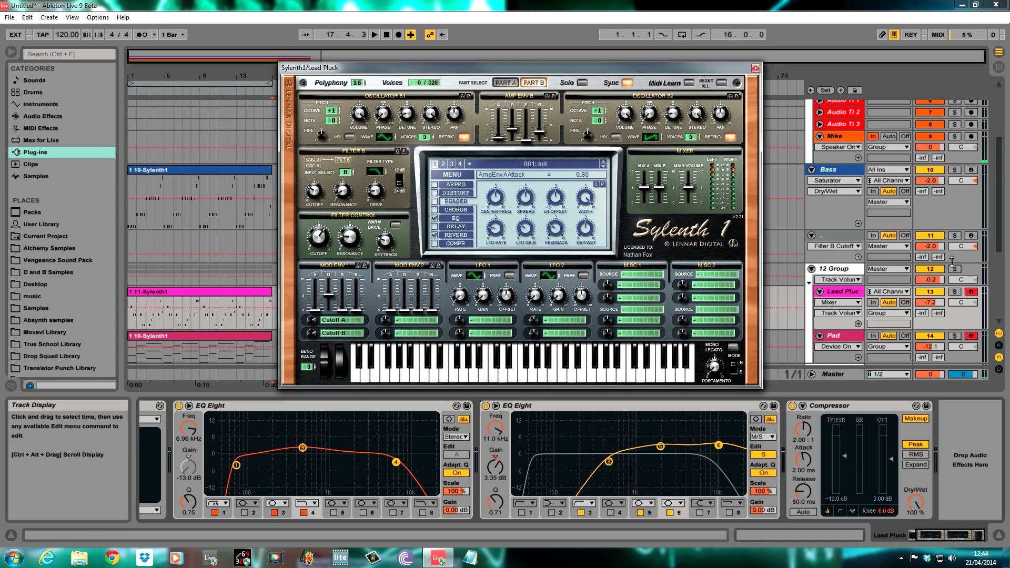
Audition the Lead Pluck track soloed from the beginning with Sylenth1 showing Part A, then stop playback and release the solo.
{"action": "left_click", "coordinate": [955, 292]}
{"action": "key", "text": "space"}
{"action": "left_click_drag", "start_coordinate": [127, 315], "coordinate": [130, 316]}
{"action": "left_click", "coordinate": [131, 316]}
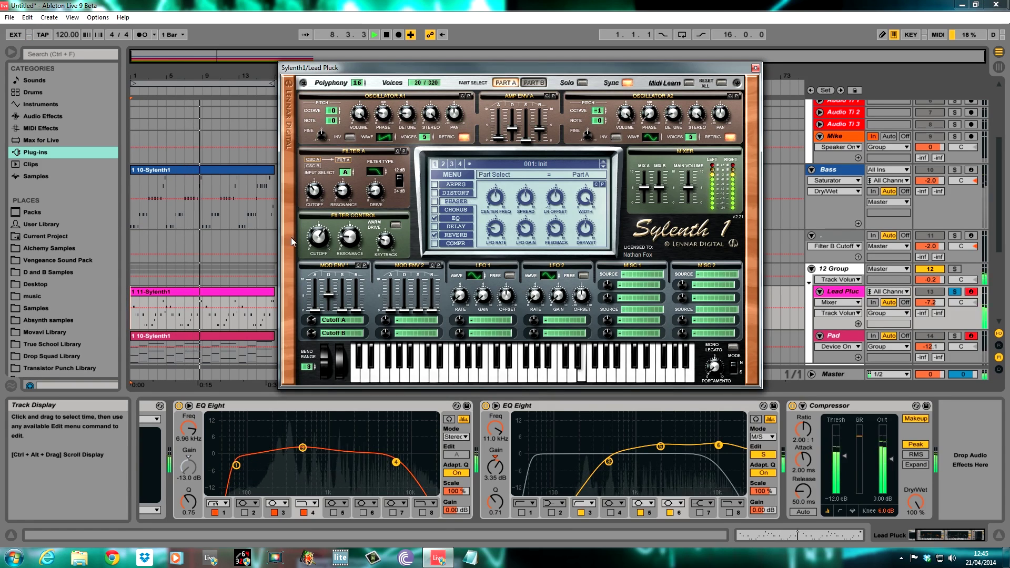
{"action": "key", "text": "space"}
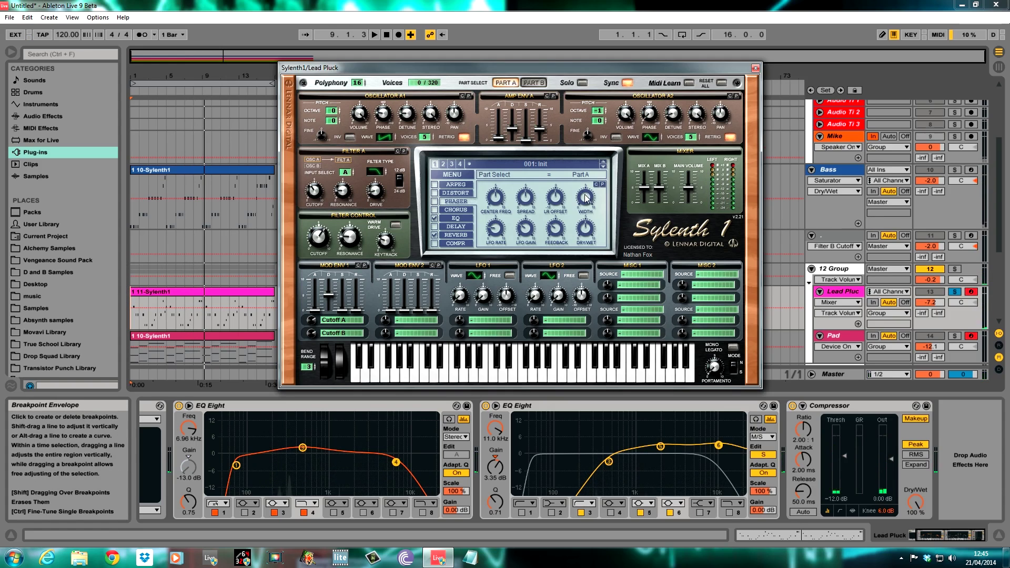
{"action": "left_click", "coordinate": [954, 291]}
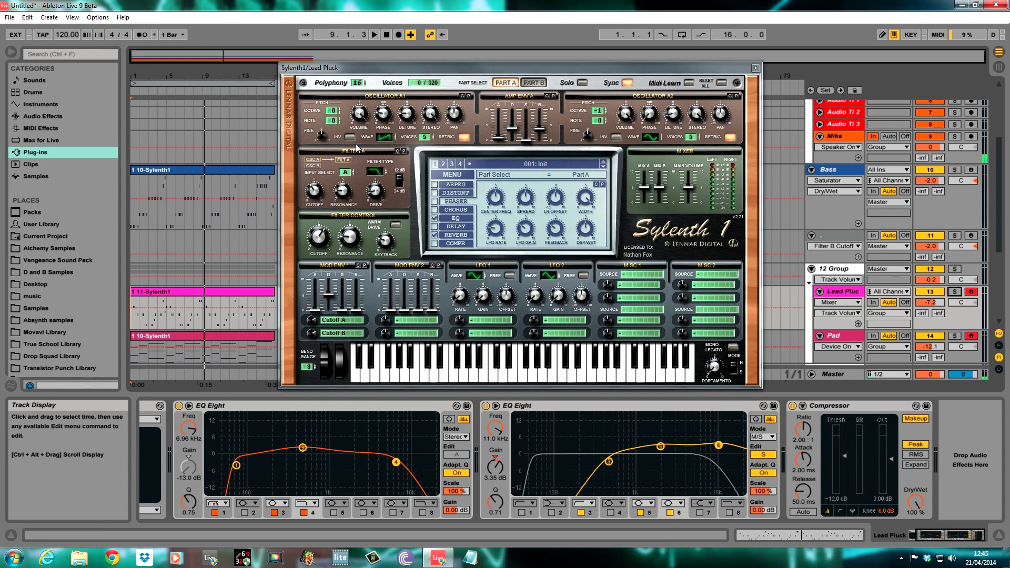
Display the reverb settings of the Lead Pluck synth and reposition its window to examine the Part A patch.
{"action": "left_click_drag", "start_coordinate": [401, 73], "coordinate": [403, 79]}
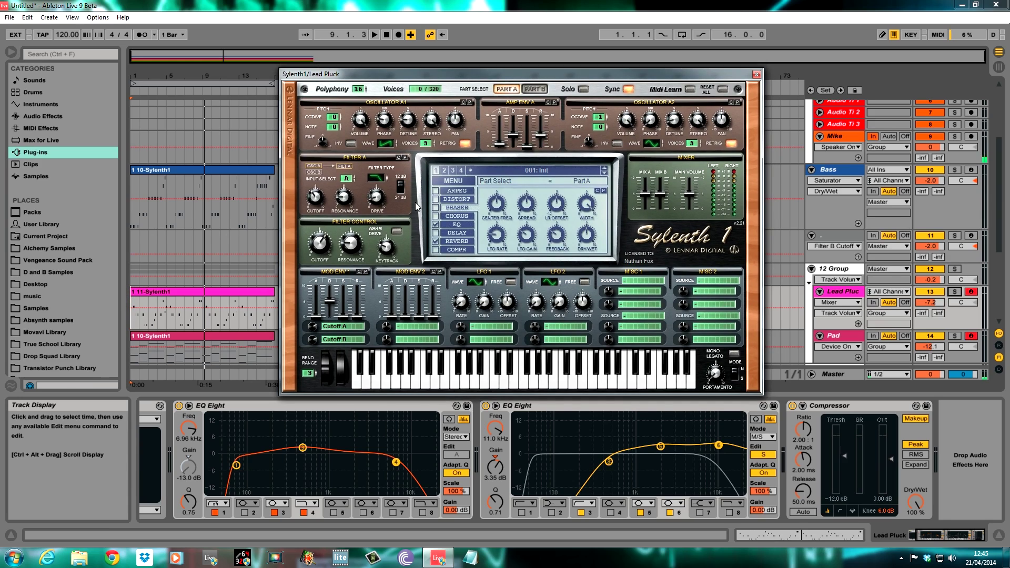
{"action": "left_click", "coordinate": [466, 242]}
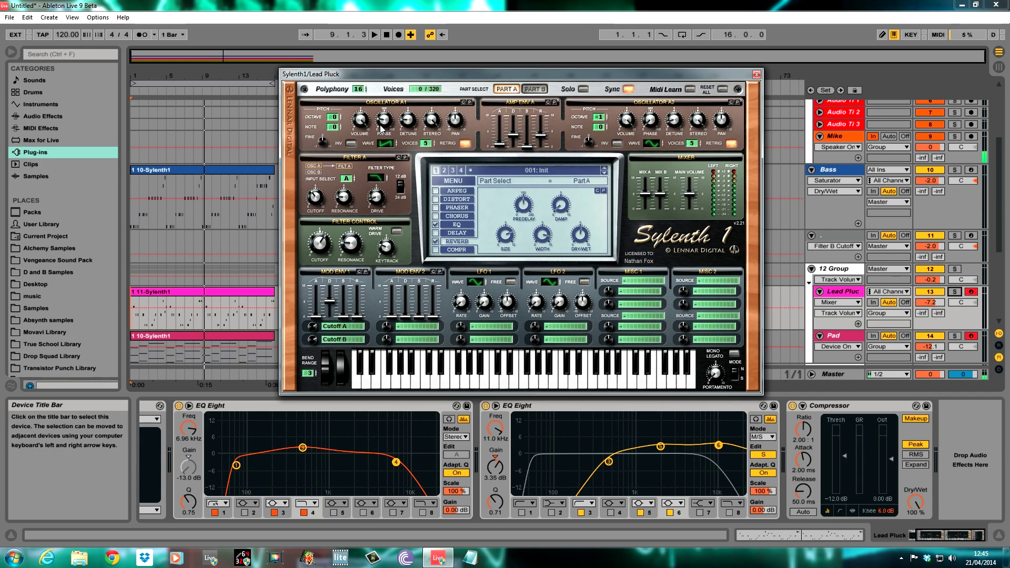
{"action": "mouse_move", "coordinate": [556, 74]}
{"action": "left_mouse_down"}
{"action": "mouse_move", "coordinate": [577, 75]}
{"action": "mouse_move", "coordinate": [563, 78]}
{"action": "left_mouse_up"}
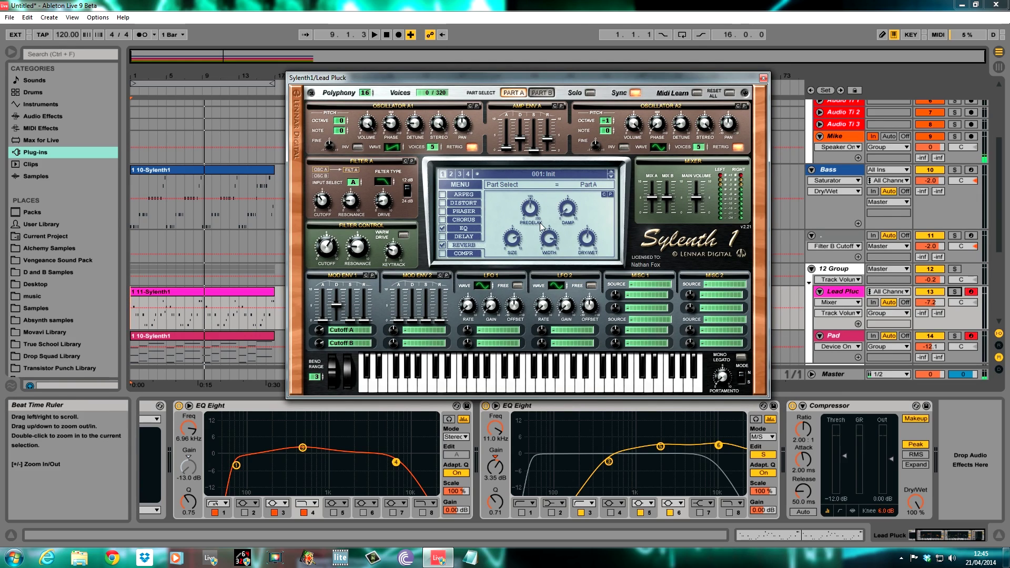
{"action": "mouse_move", "coordinate": [468, 77]}
{"action": "left_mouse_down"}
{"action": "mouse_move", "coordinate": [457, 83]}
{"action": "mouse_move", "coordinate": [470, 84]}
{"action": "left_mouse_up"}
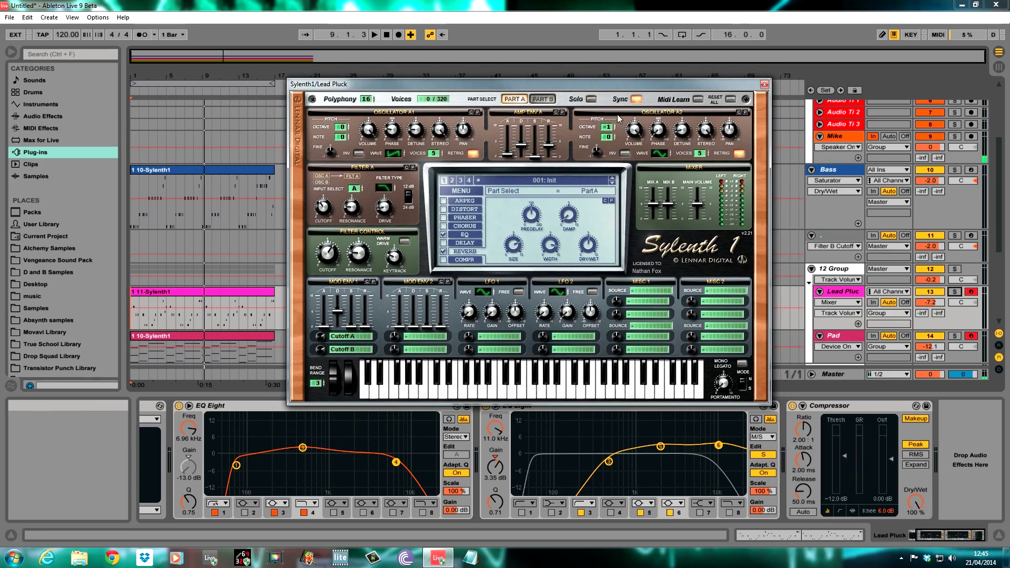